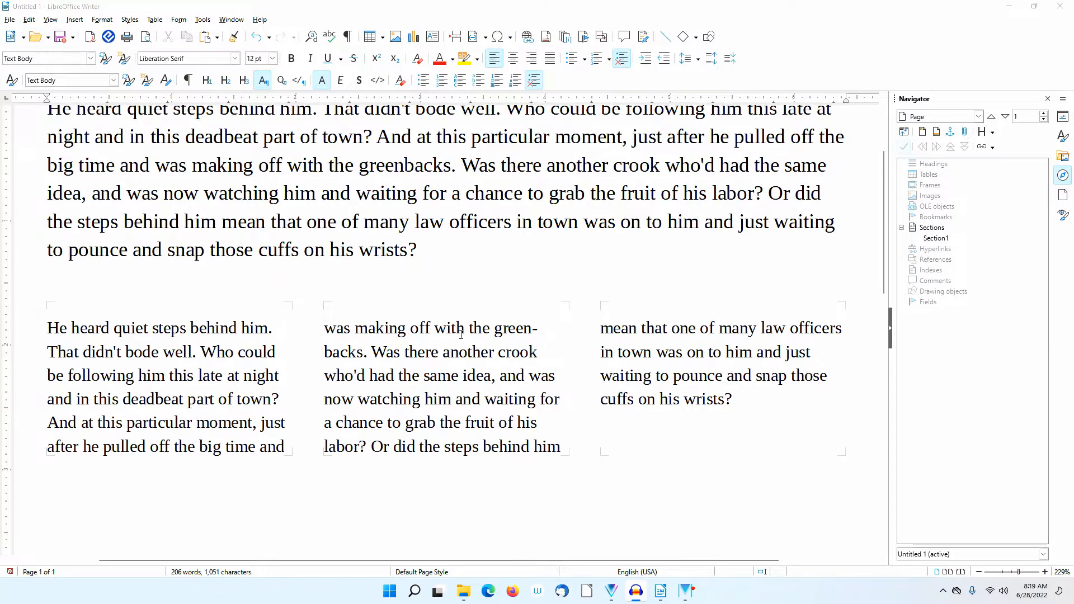
scroll(461, 334, down, 2)
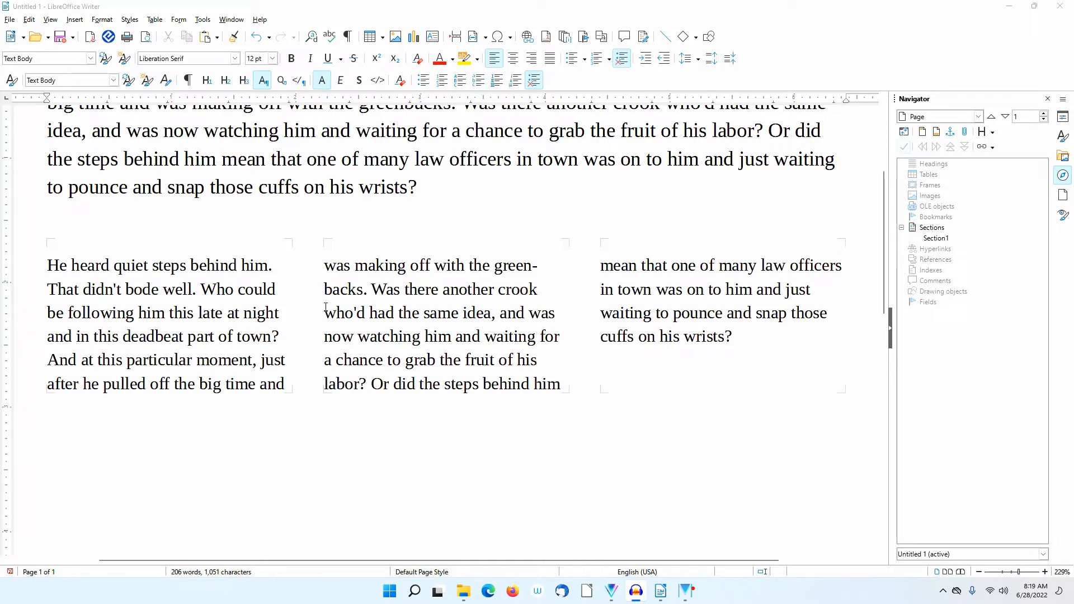
click(273, 264)
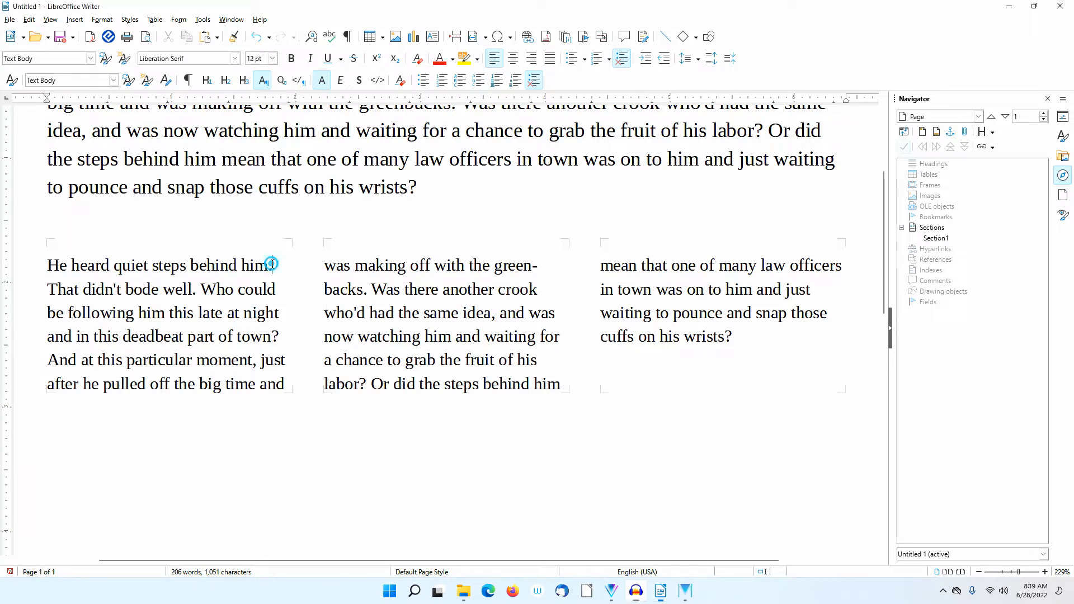
click(50, 297)
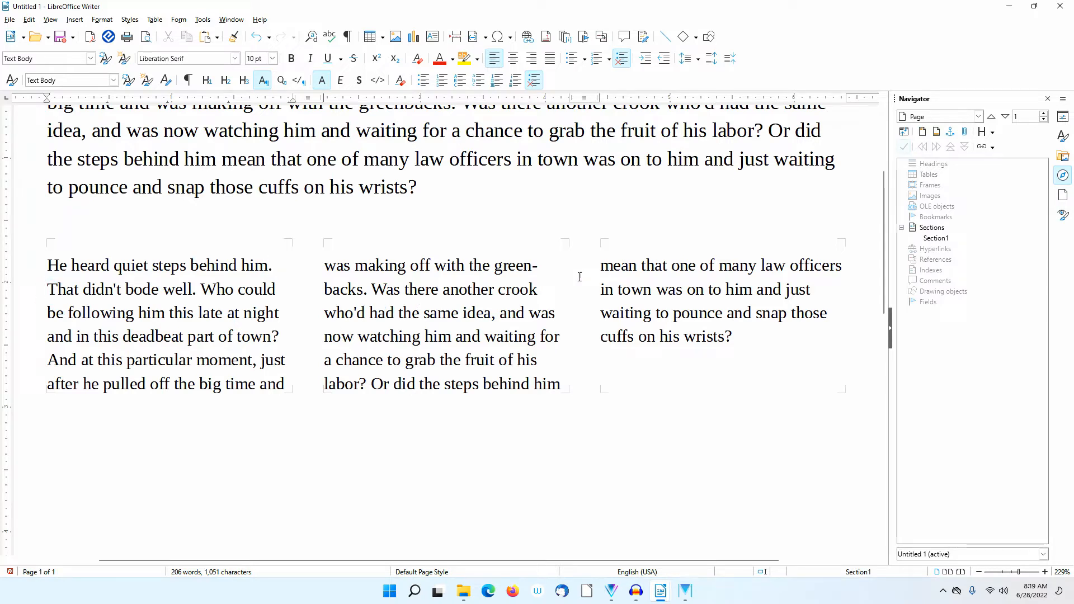
click(541, 288)
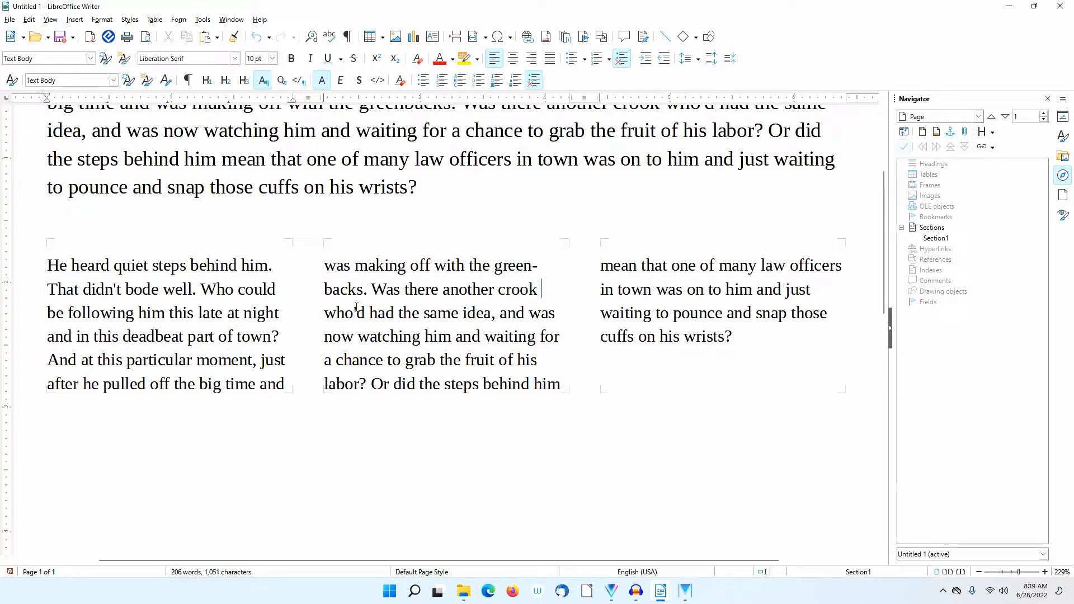
click(328, 312)
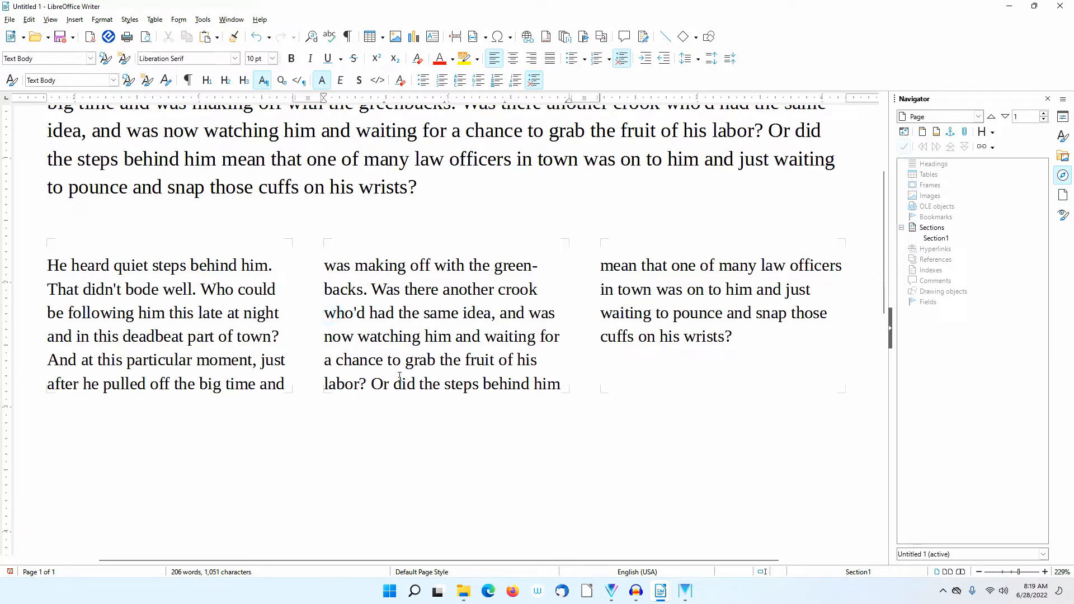
- Delete the entire document content, including the three-column section
click(429, 391)
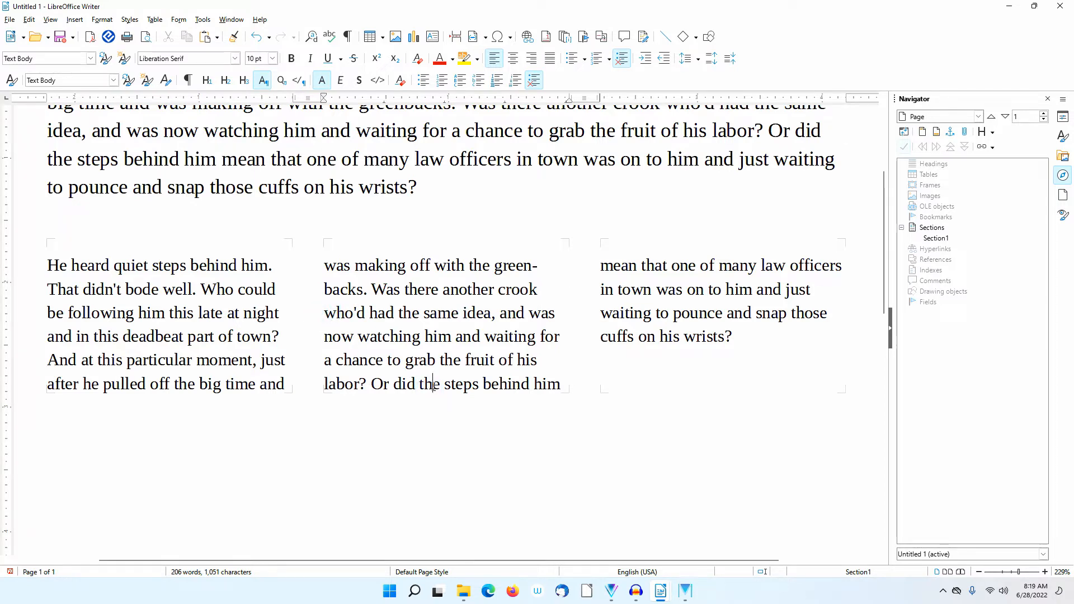
key(ctrl+a)
key(ctrl+a)
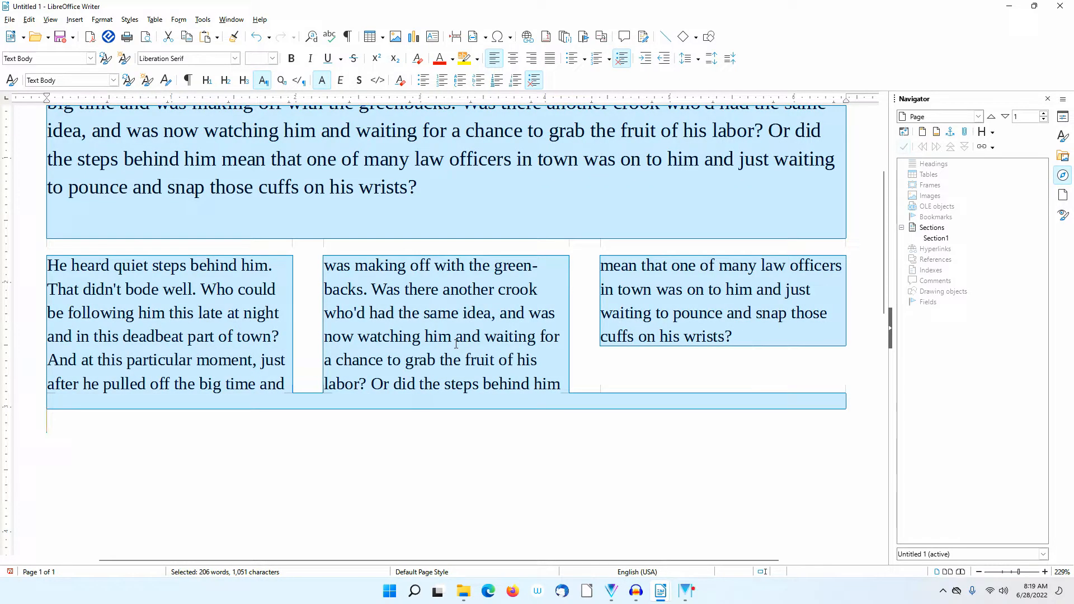
key(Delete)
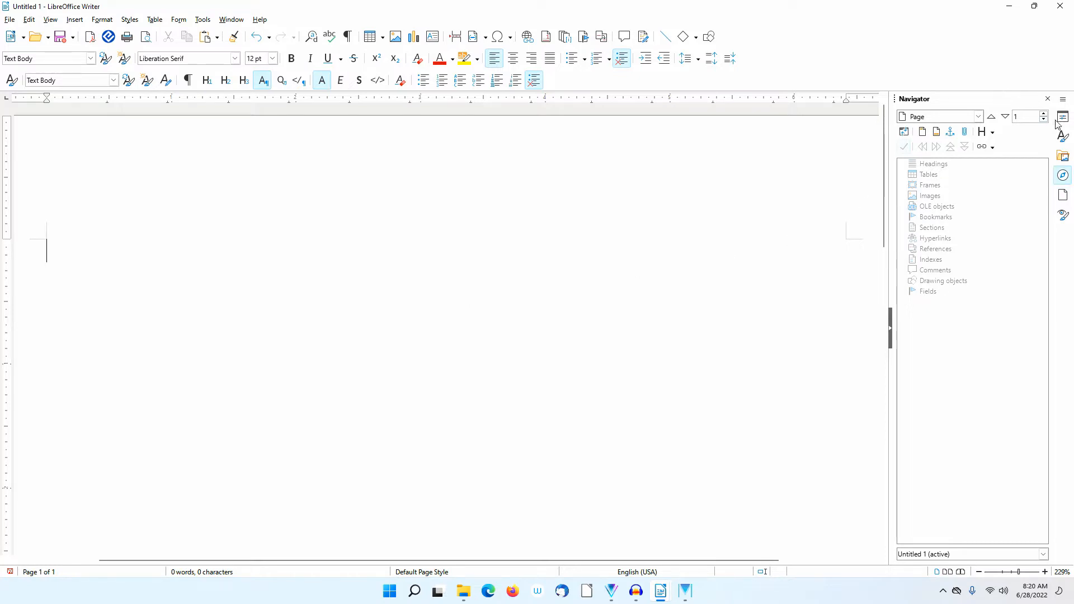
- Create a new page style named "3 Column Page" that is also followed by 3 Column Page as its next style
click(1063, 137)
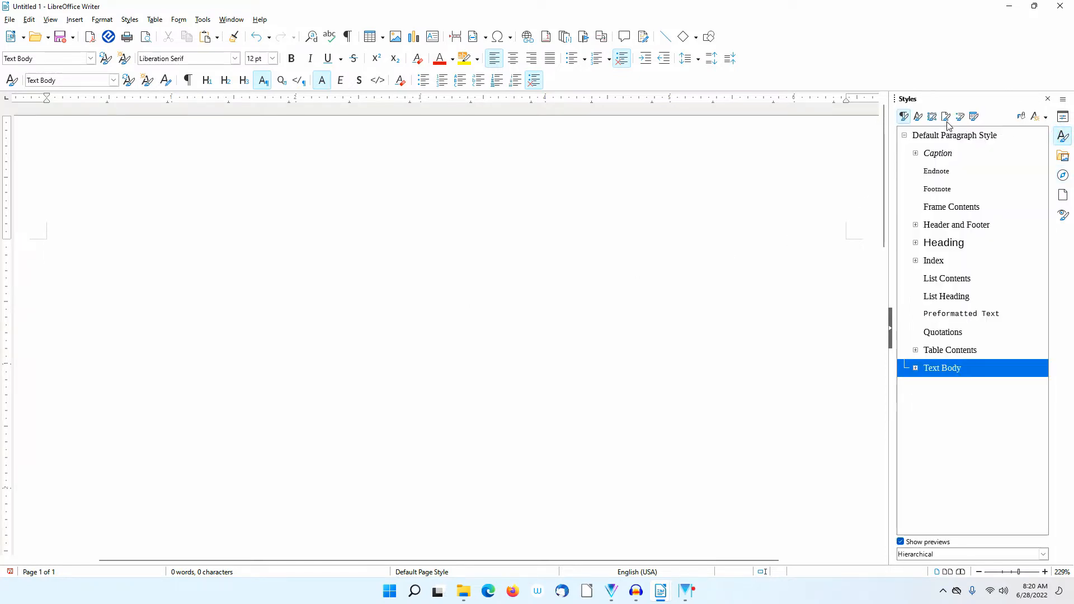
click(947, 118)
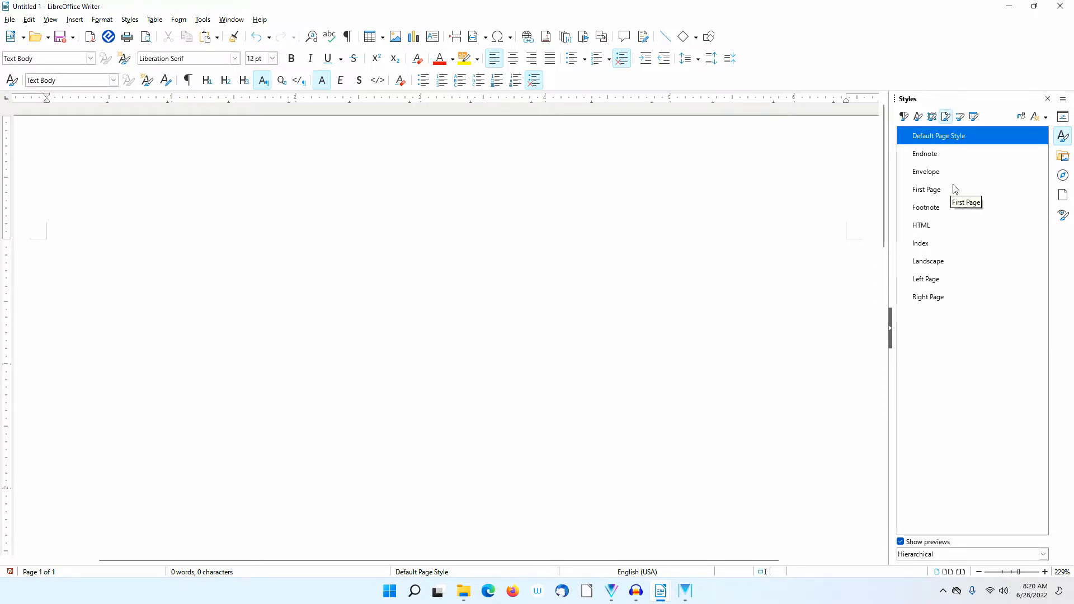
right_click(955, 138)
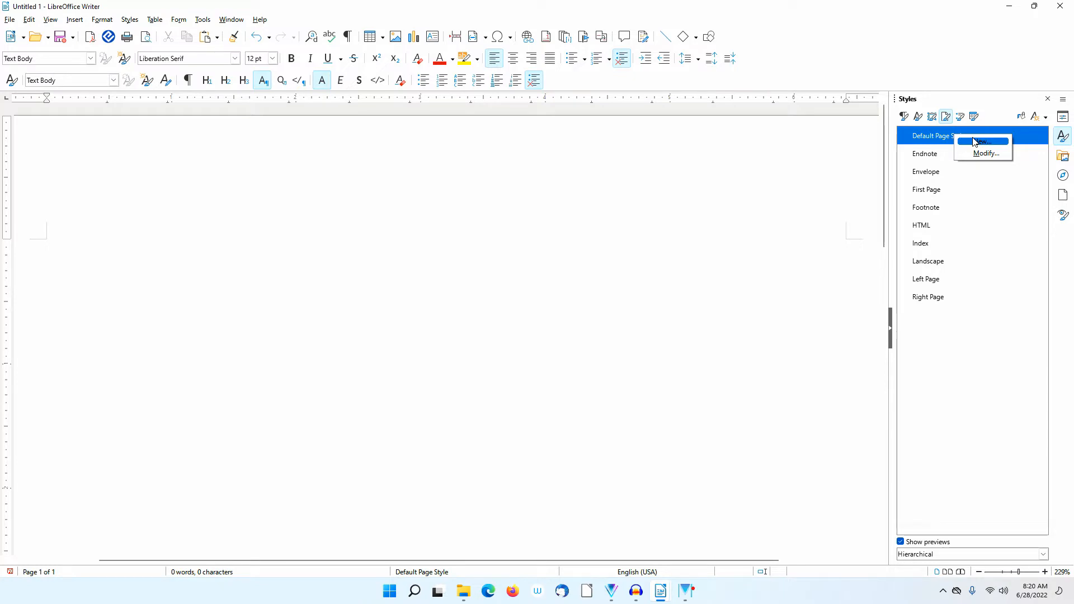
click(979, 141)
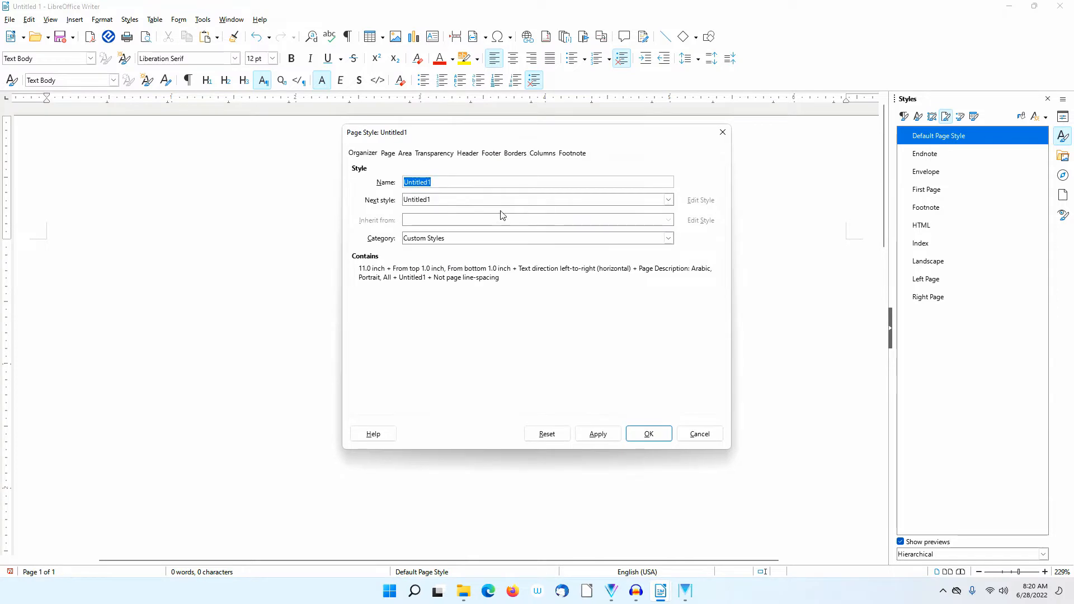
text(3 Col)
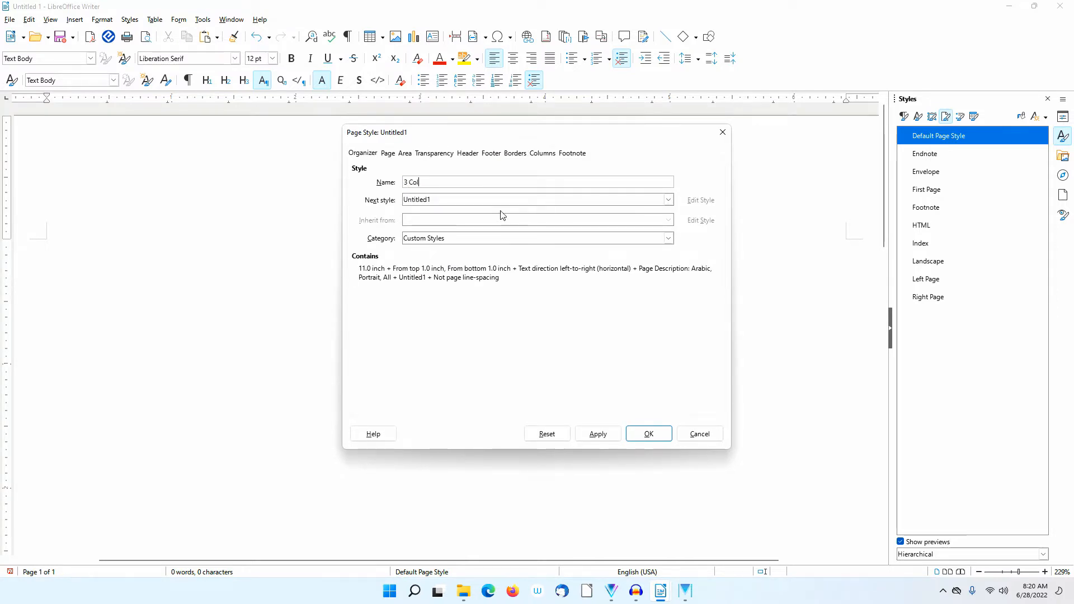
text(umn )
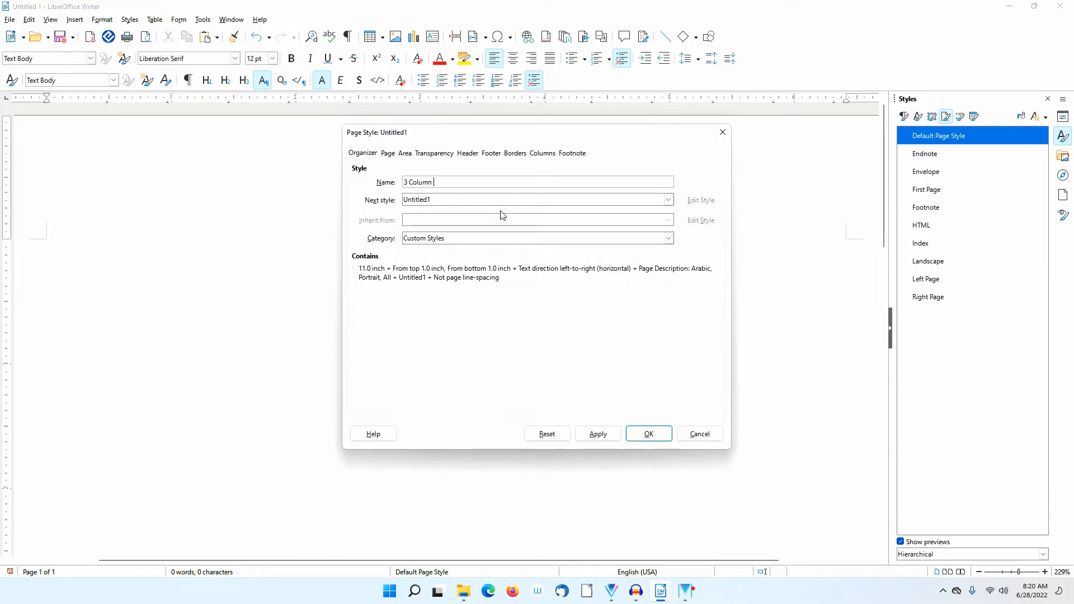
text(Page)
key(Tab)
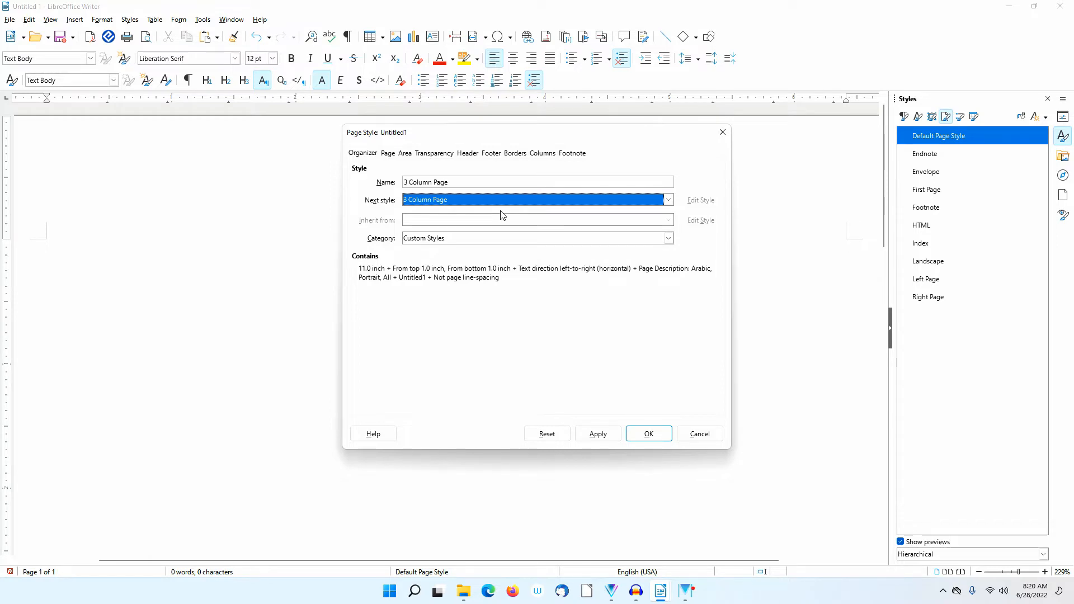
- Set the new page style's left, right, top and bottom margins to 0.75 inch
click(388, 153)
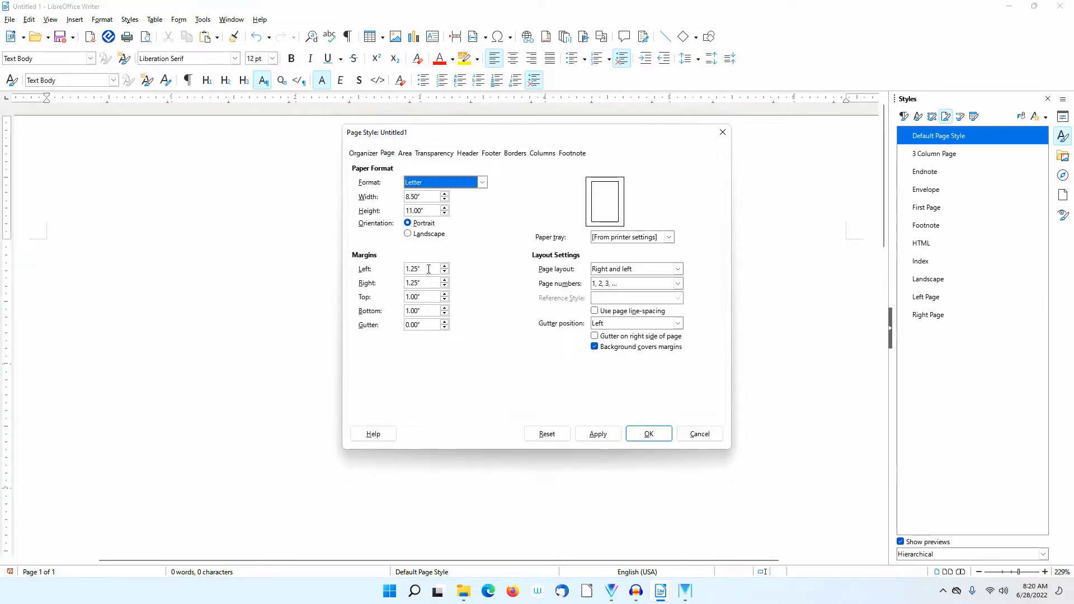
drag(428, 269, 396, 275)
text(0.75)
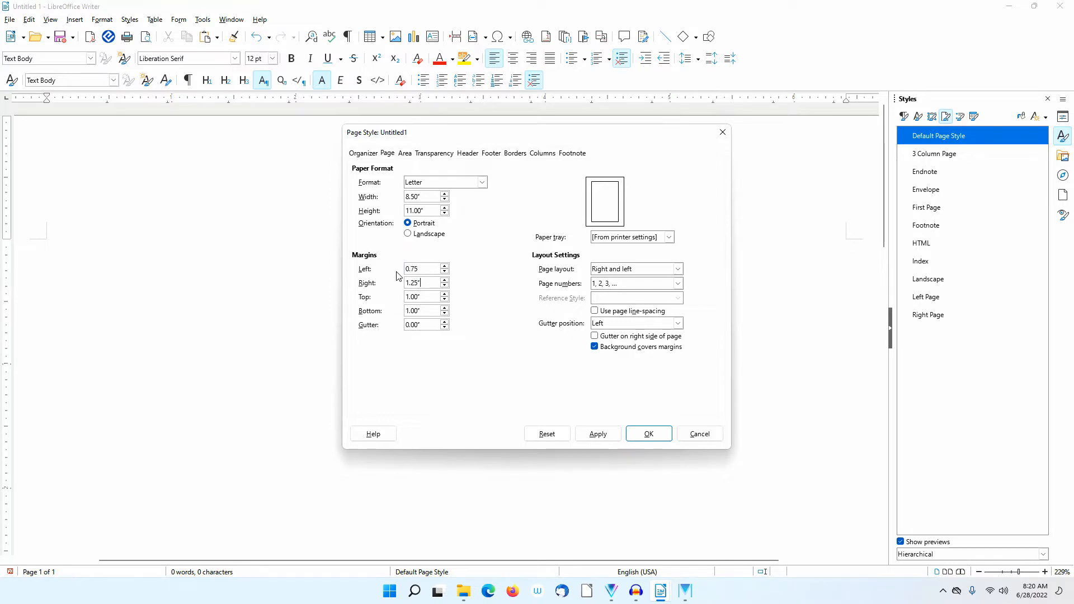
key(ctrl+a)
text(0.75)
key(Tab)
text(0)
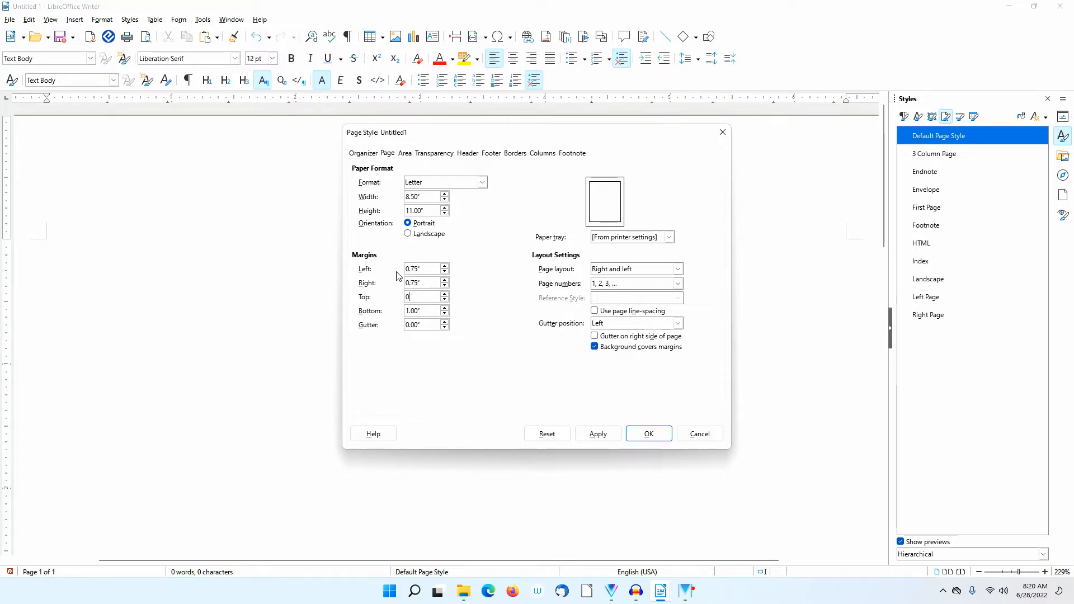
key(Tab)
text(0.75")
key(Tab)
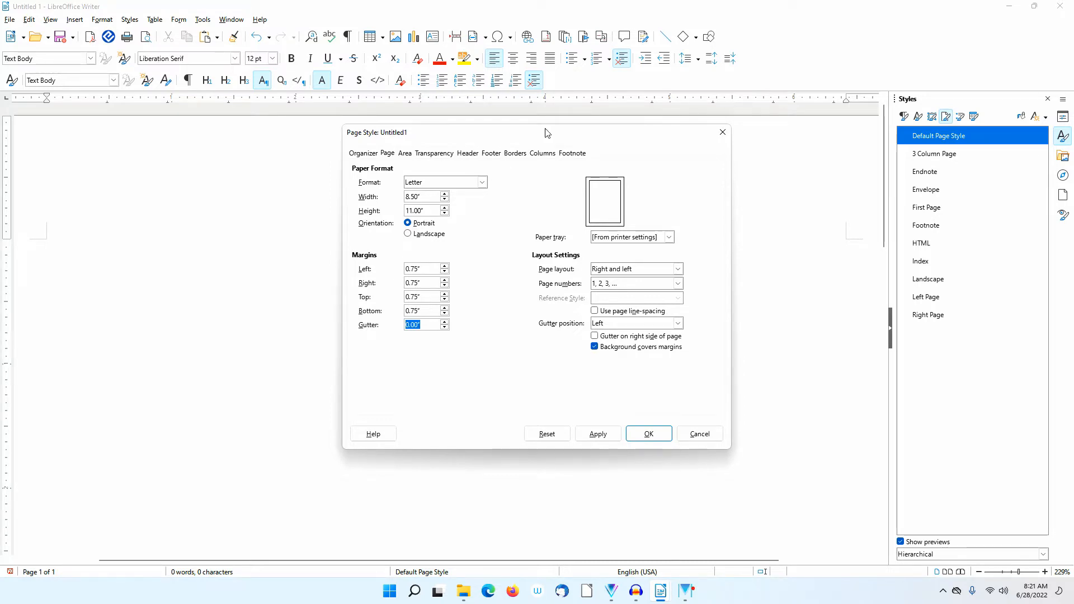
- Give the page style three auto-width columns with 0.20 inch spacing, save it, and apply 3 Column Page to the blank document
click(545, 153)
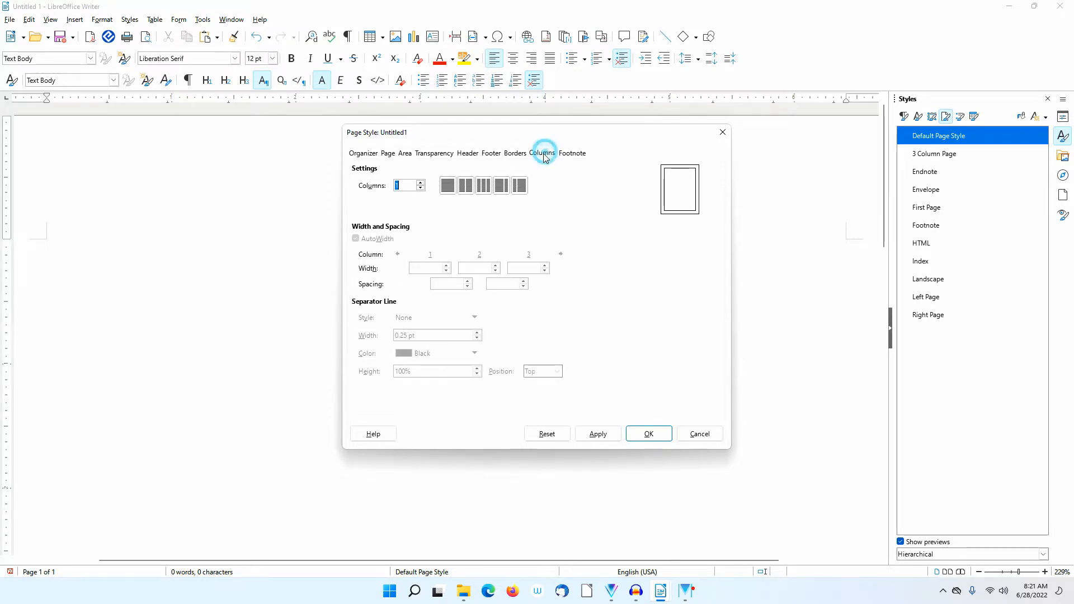
click(421, 182)
click(422, 185)
click(452, 284)
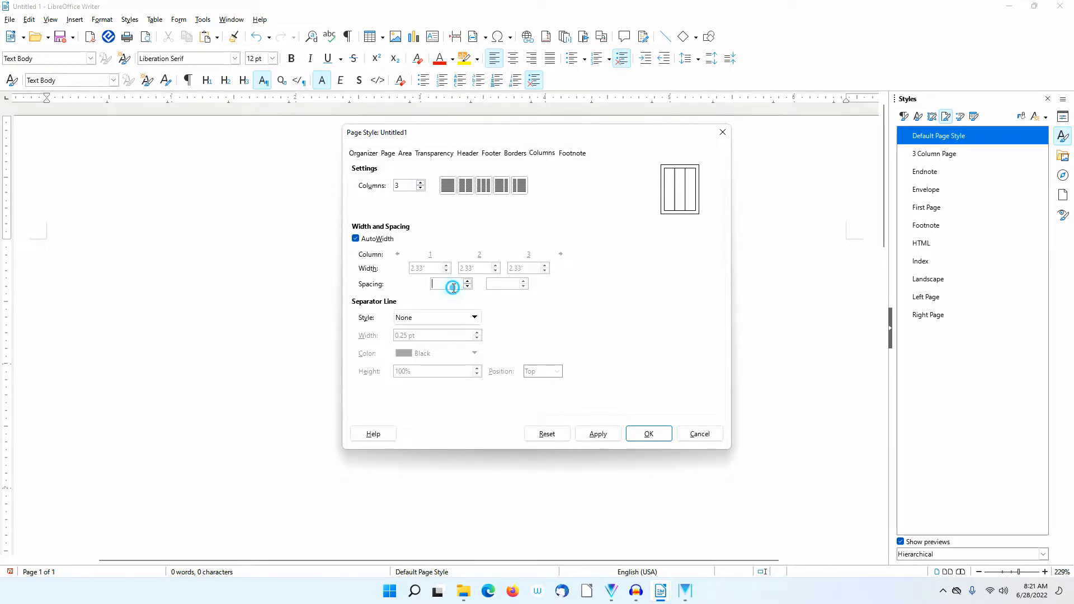
text(0.20)
key(Tab)
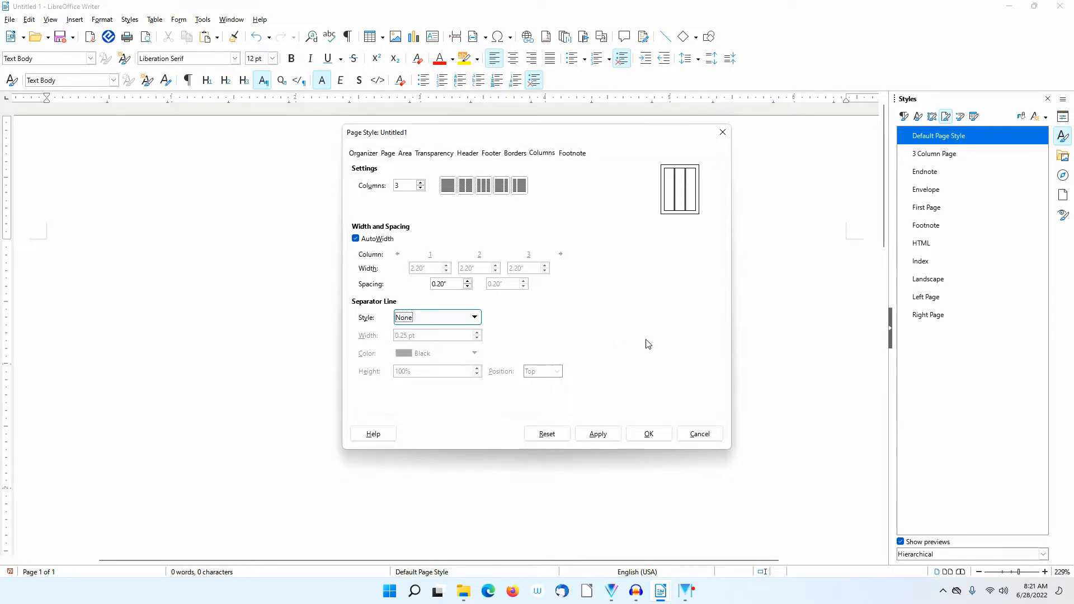
click(660, 436)
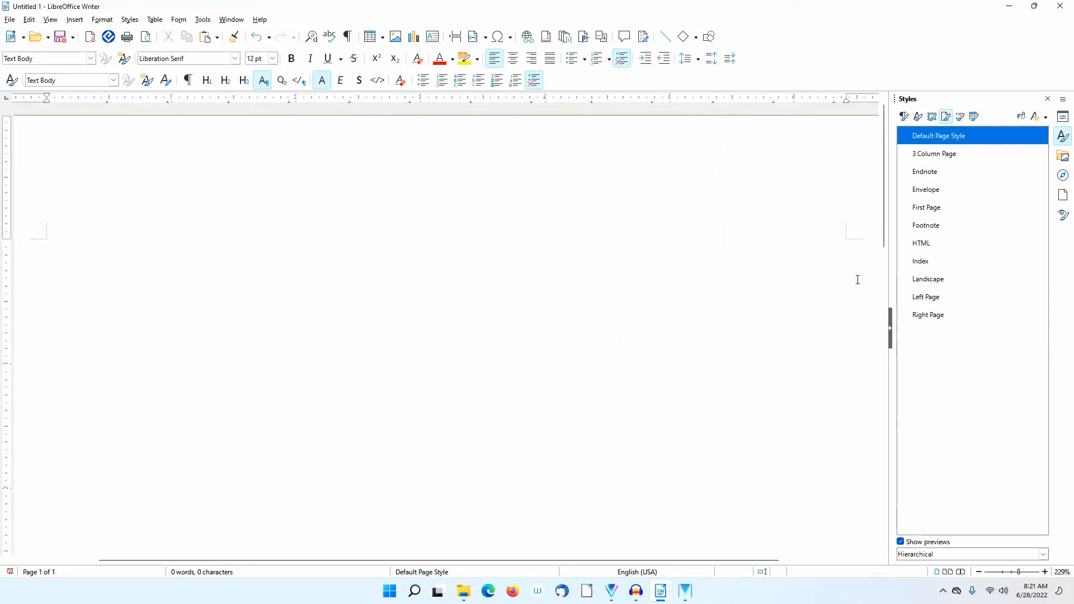
double_click(948, 154)
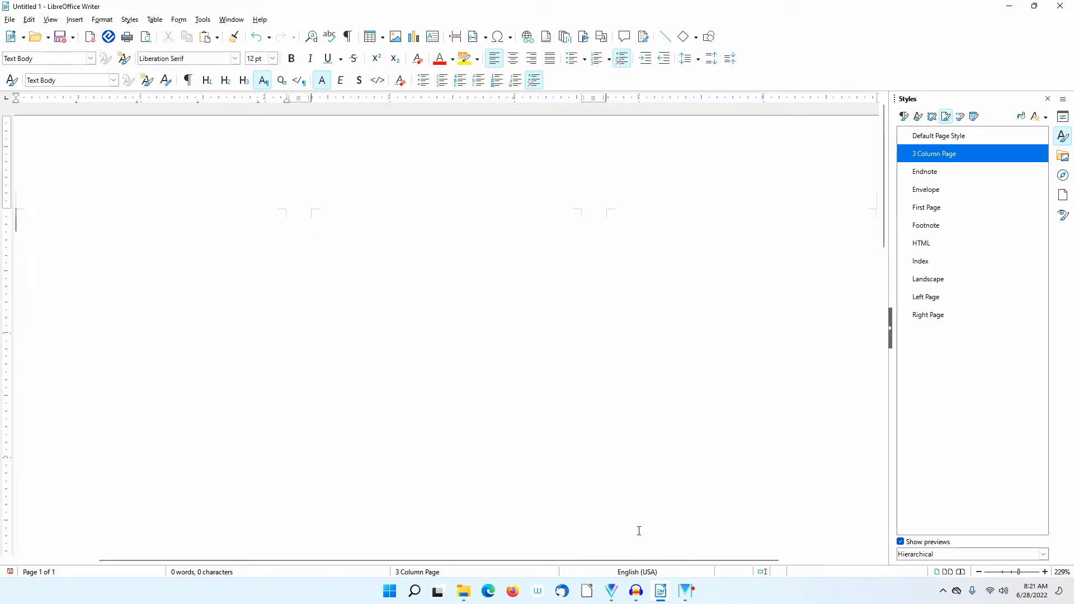
- In the Untitled 2 document, clear direct formatting from all the text and copy it
click(660, 595)
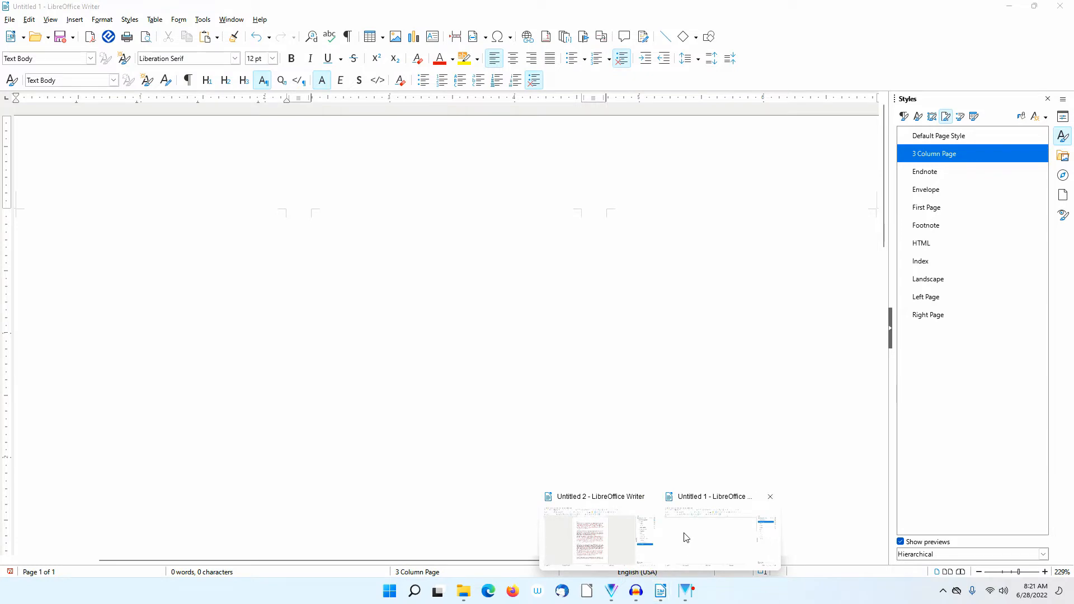
click(597, 527)
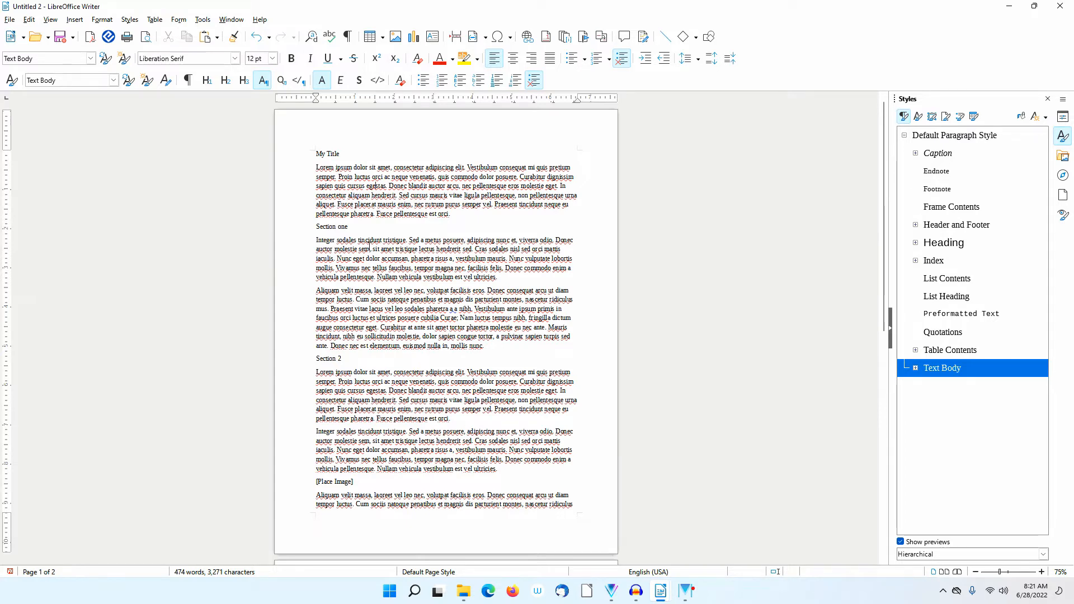
key(ctrl+a)
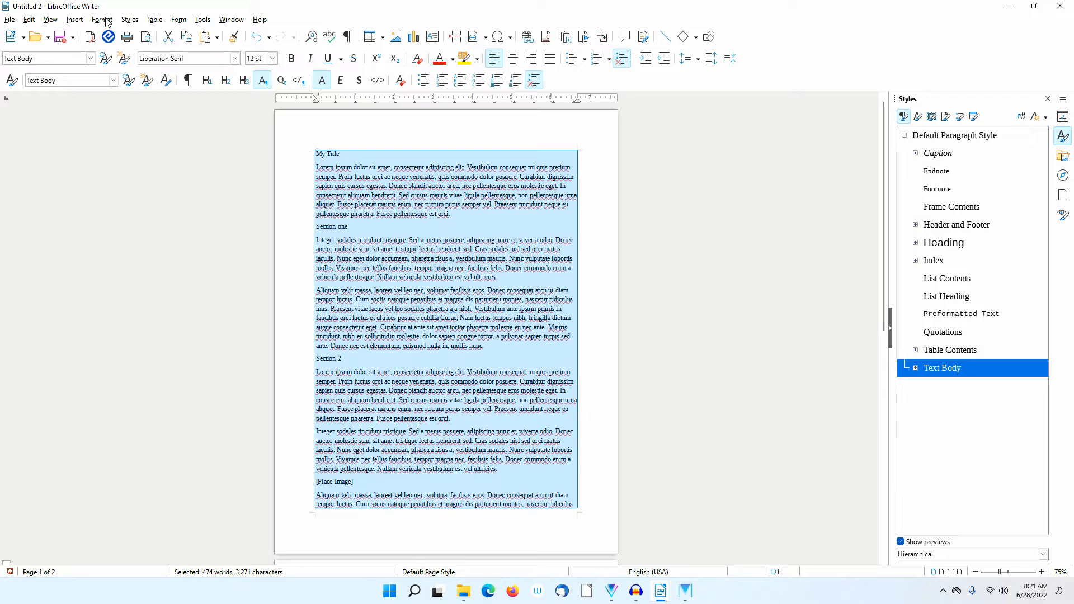
click(105, 22)
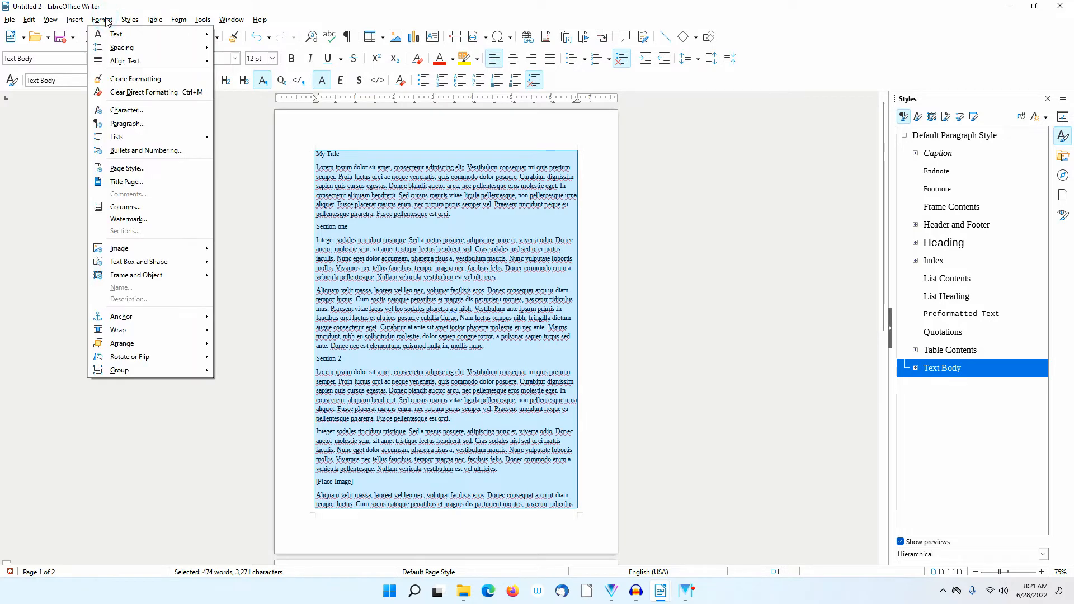
click(140, 96)
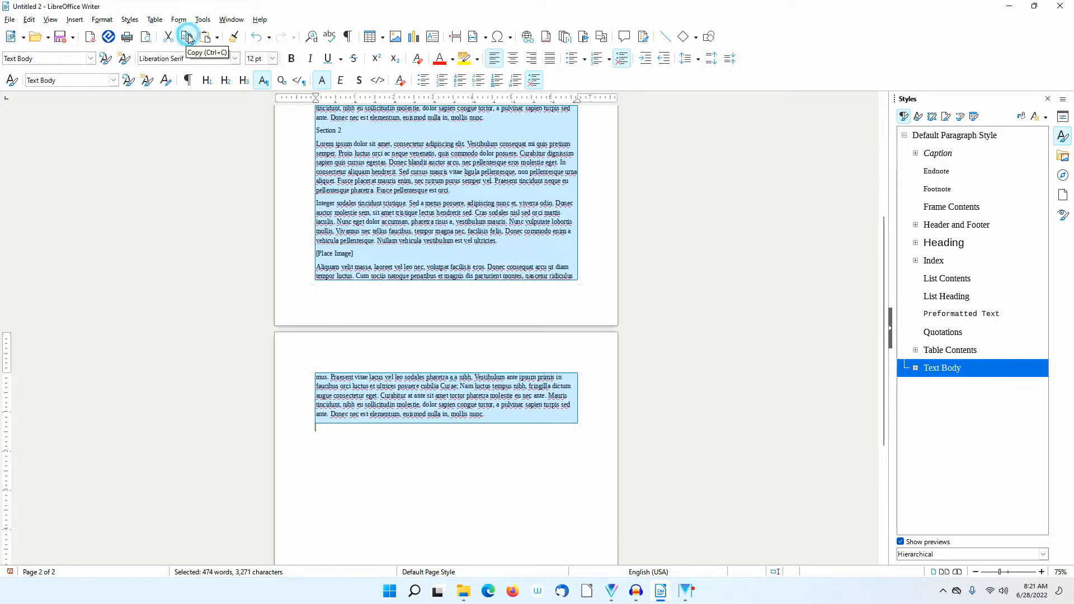
- Return to the Untitled 1 document and paste the copied text as unformatted text into the three-column page
click(1012, 12)
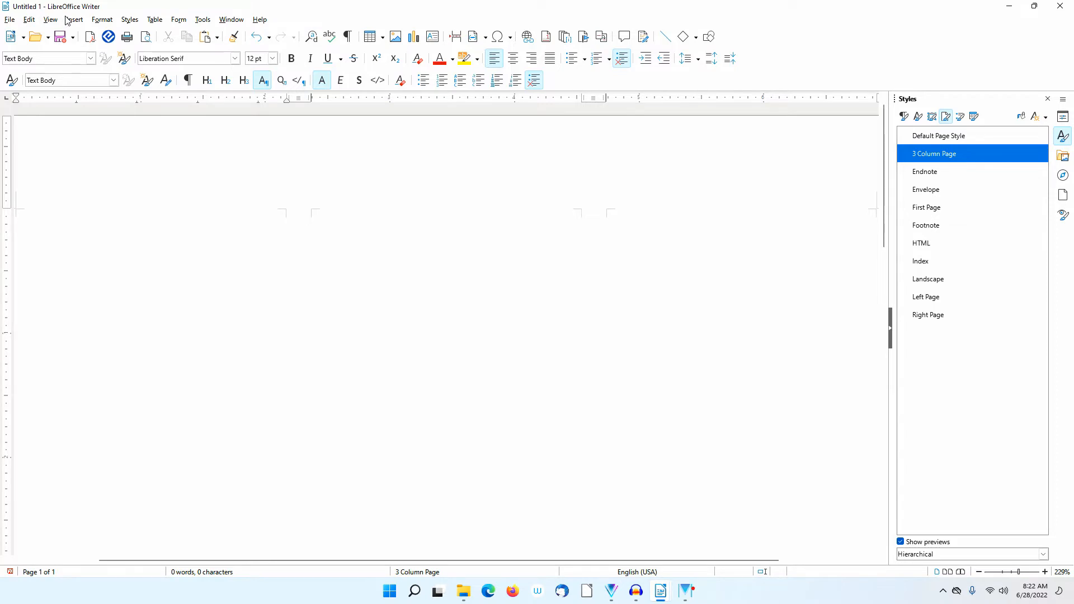
click(29, 20)
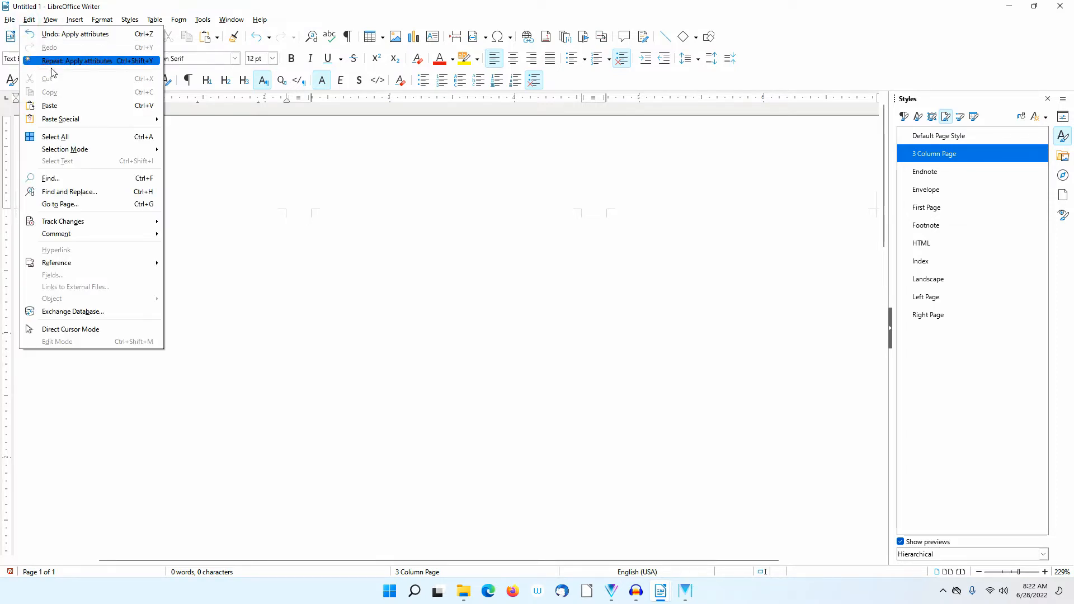
mouse_move(77, 119)
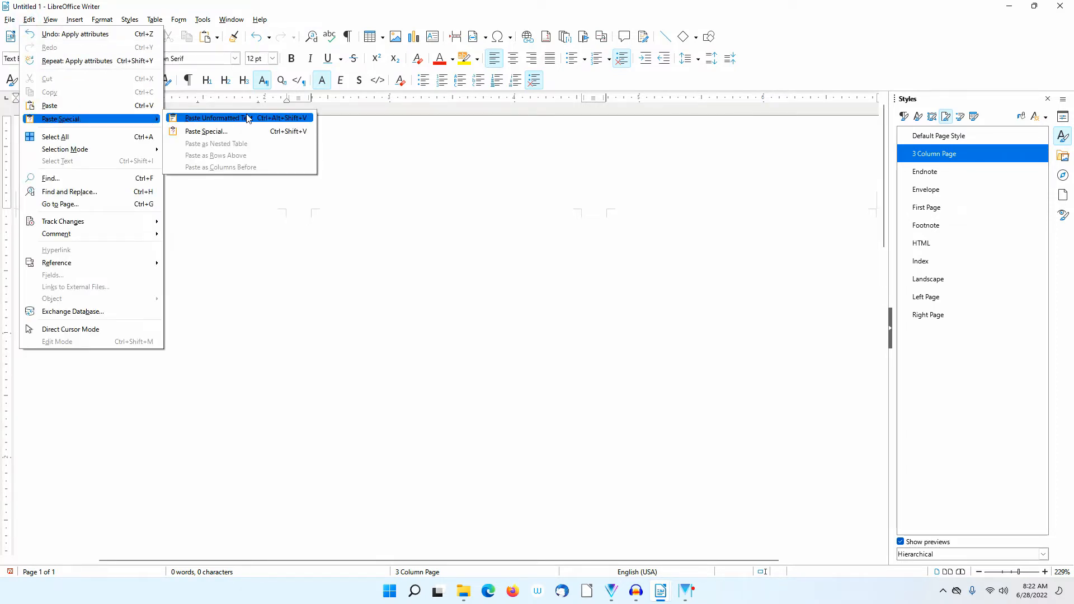
click(248, 118)
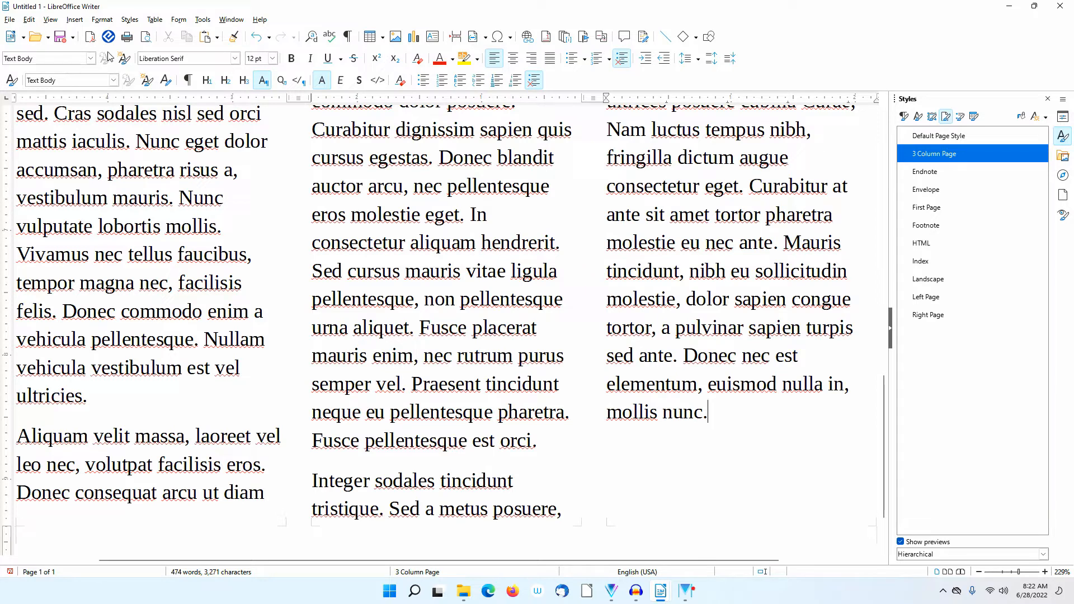
- Create a new paragraph style named 3 Column that inherits from Text Body
click(50, 19)
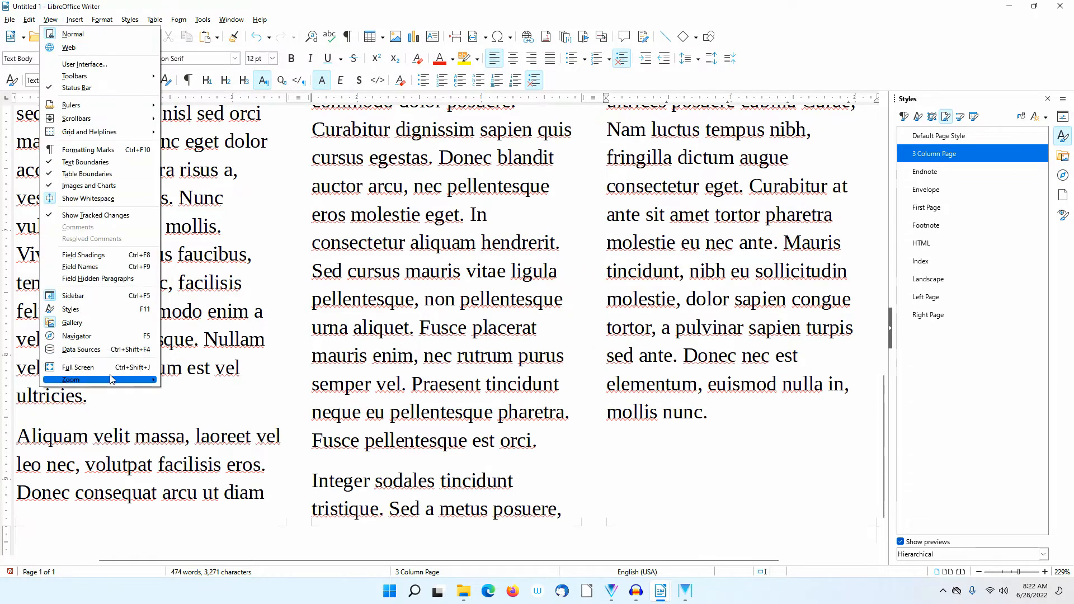
mouse_move(112, 380)
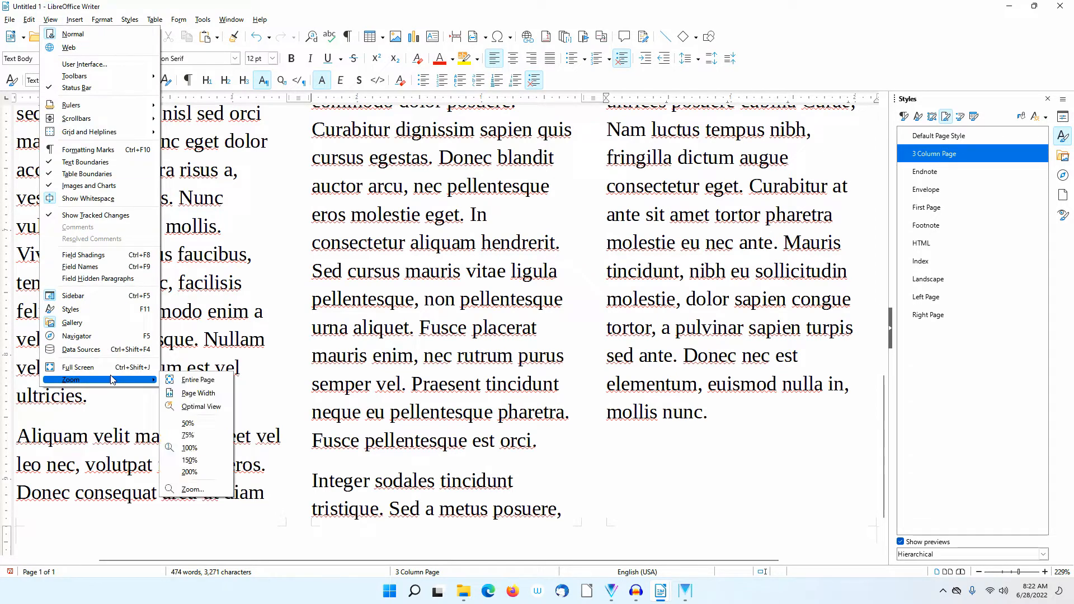
click(224, 380)
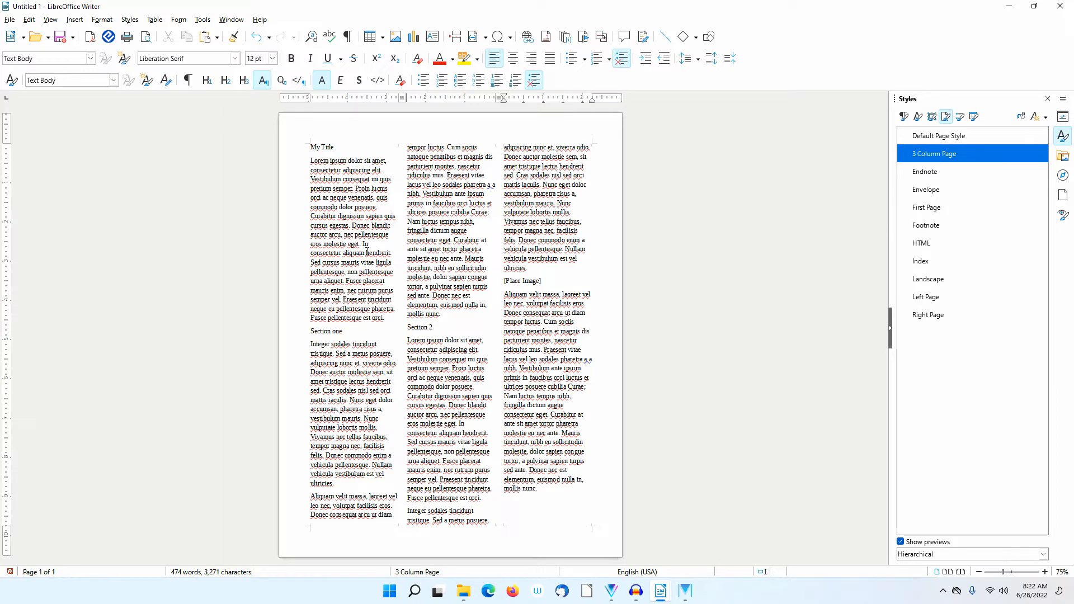
click(904, 116)
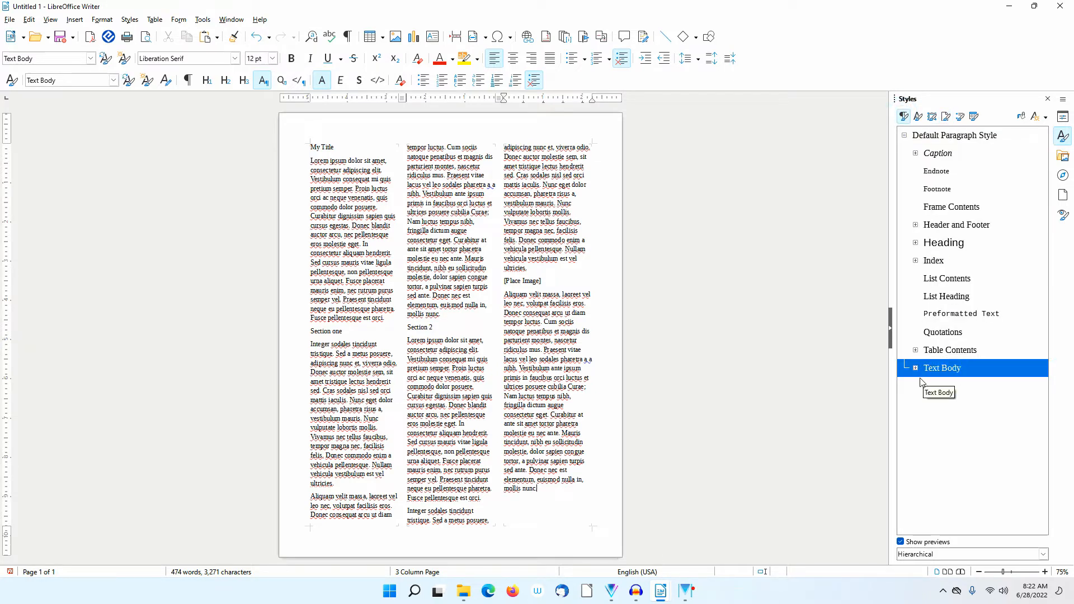
click(915, 368)
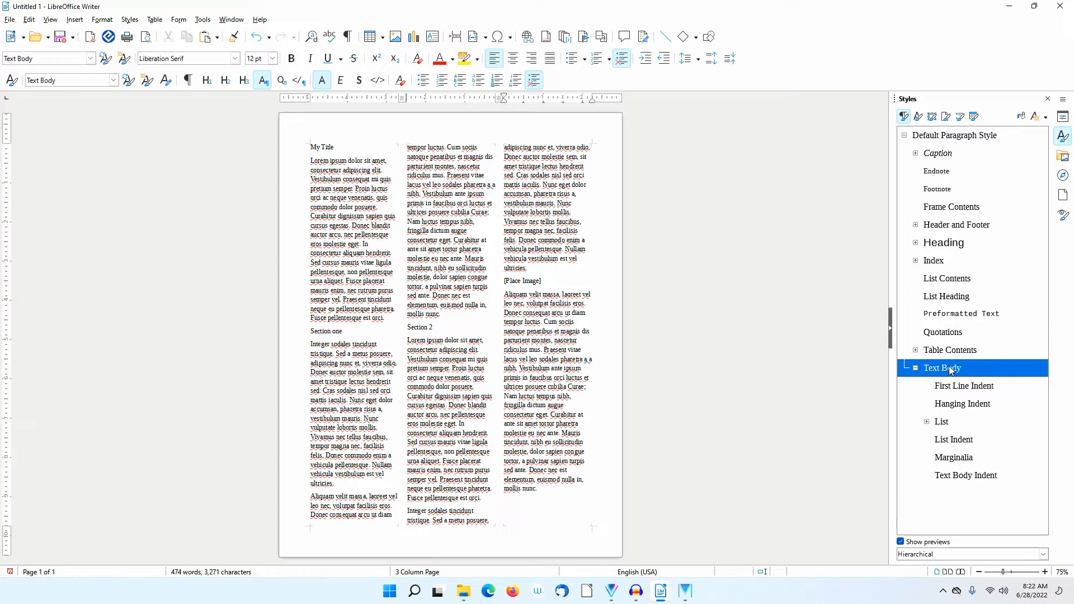
key(Tab)
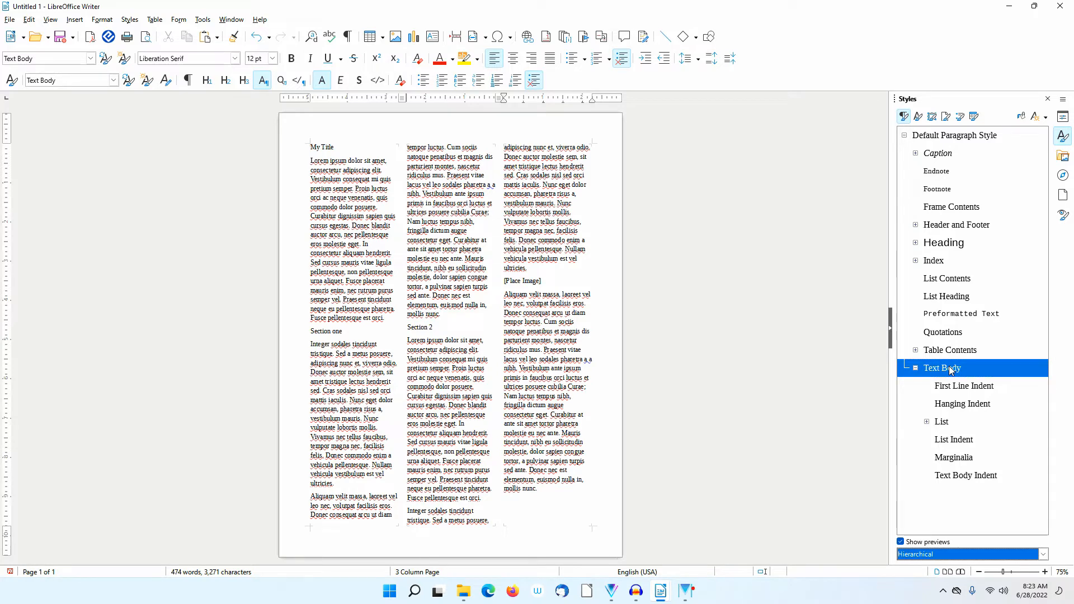
right_click(950, 370)
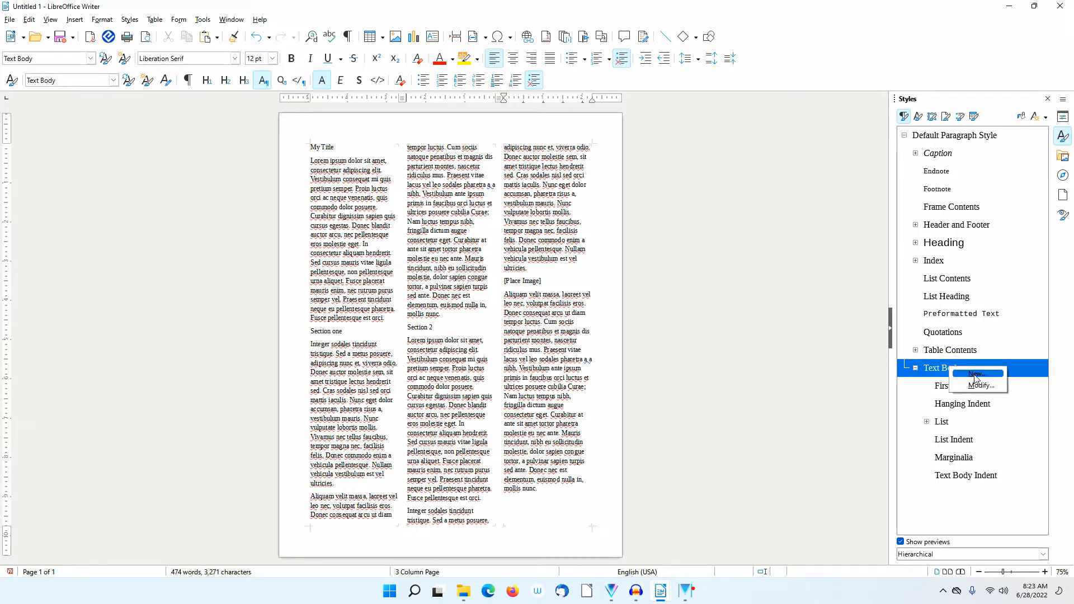
click(975, 374)
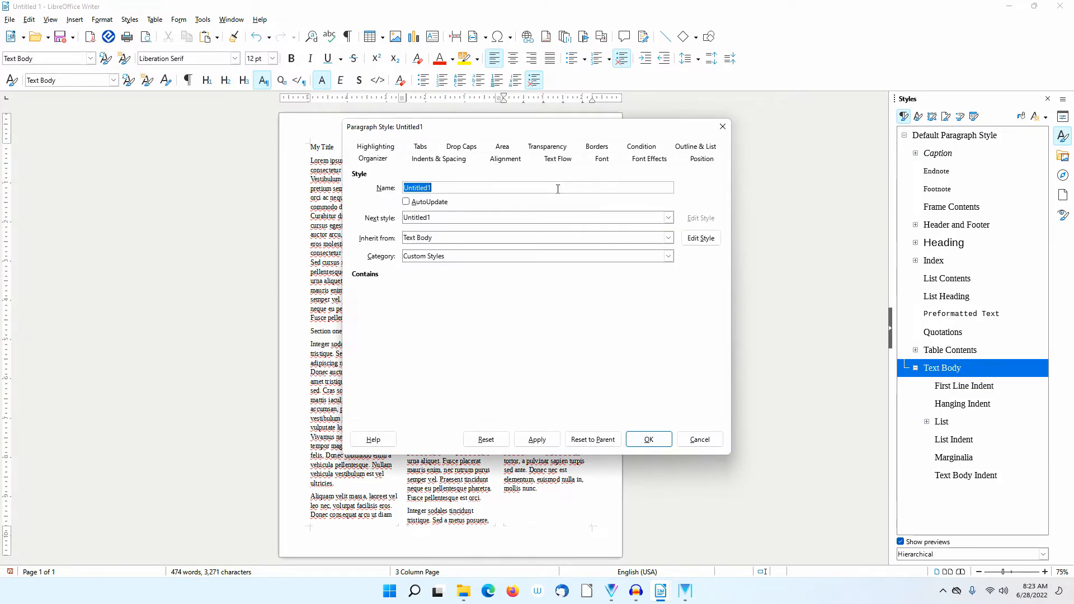
text(3 Column)
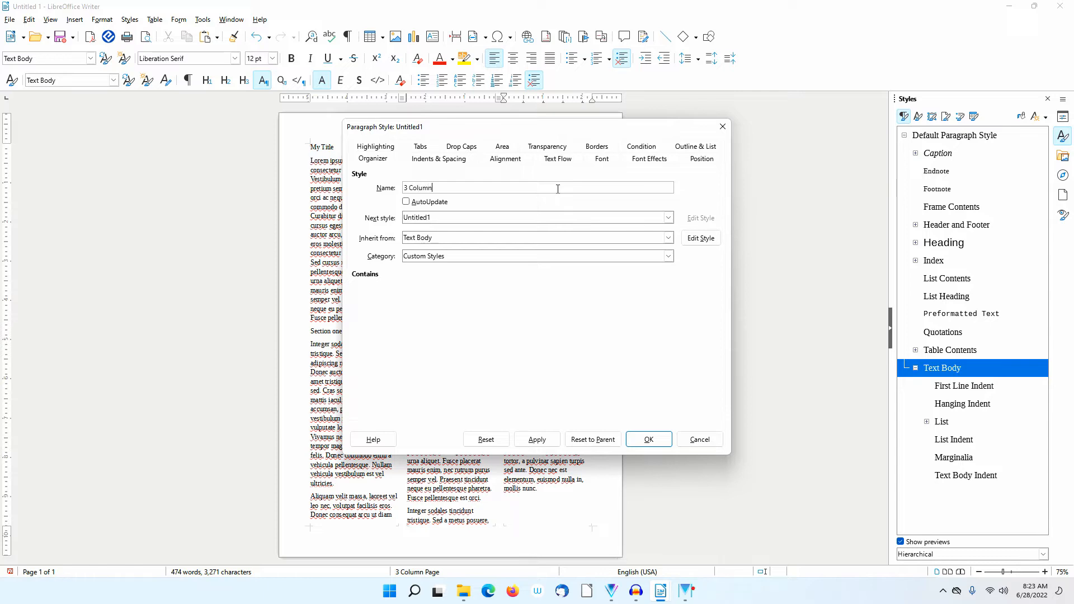
key(Tab)
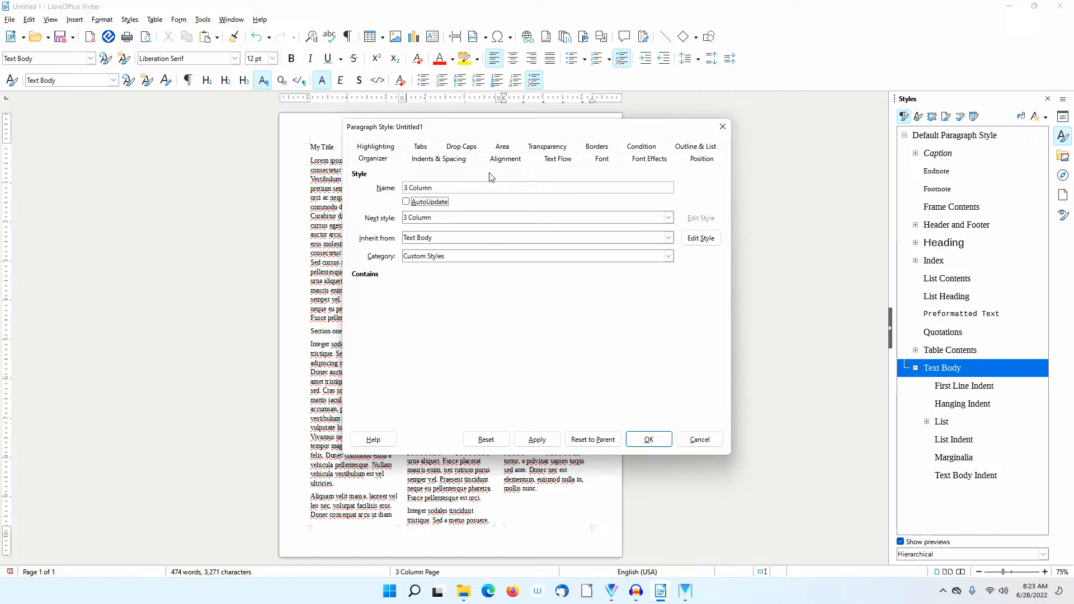
- Set the new 3 Column paragraph style's alignment to Justified and save the style
click(499, 160)
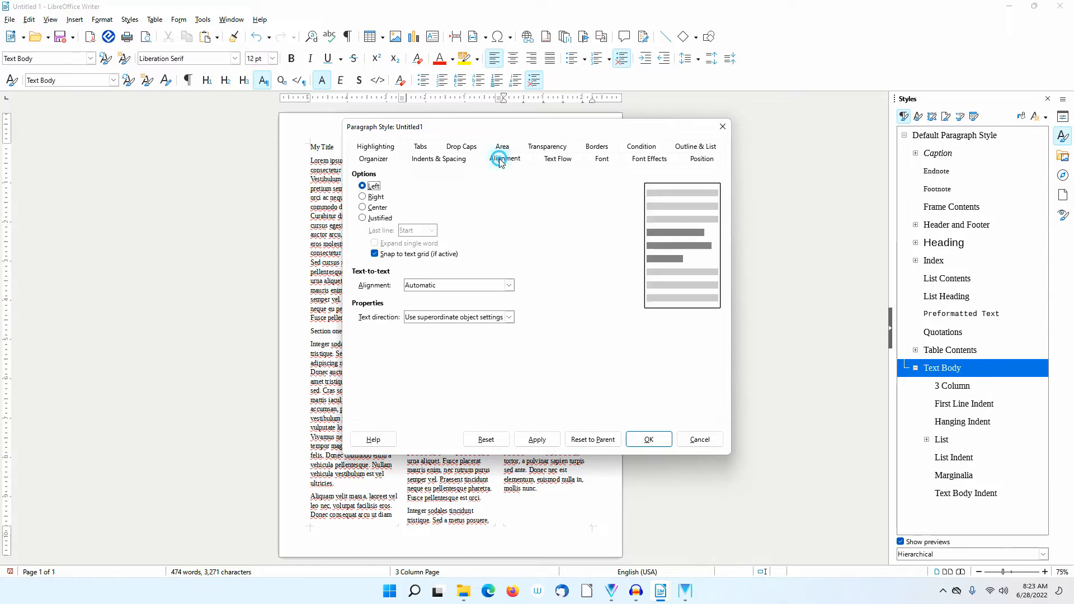
click(363, 218)
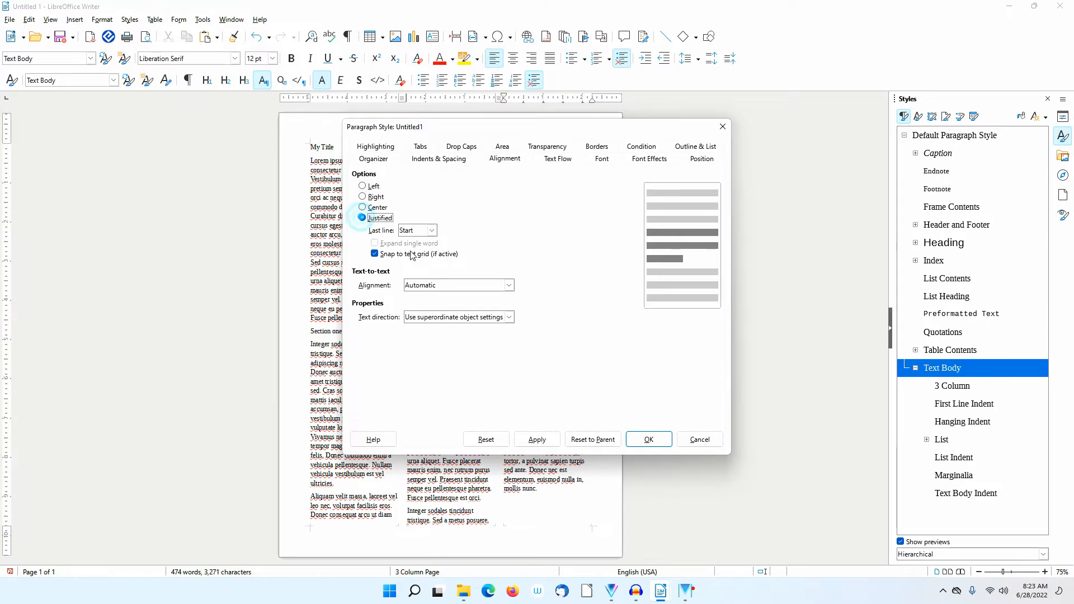
click(646, 438)
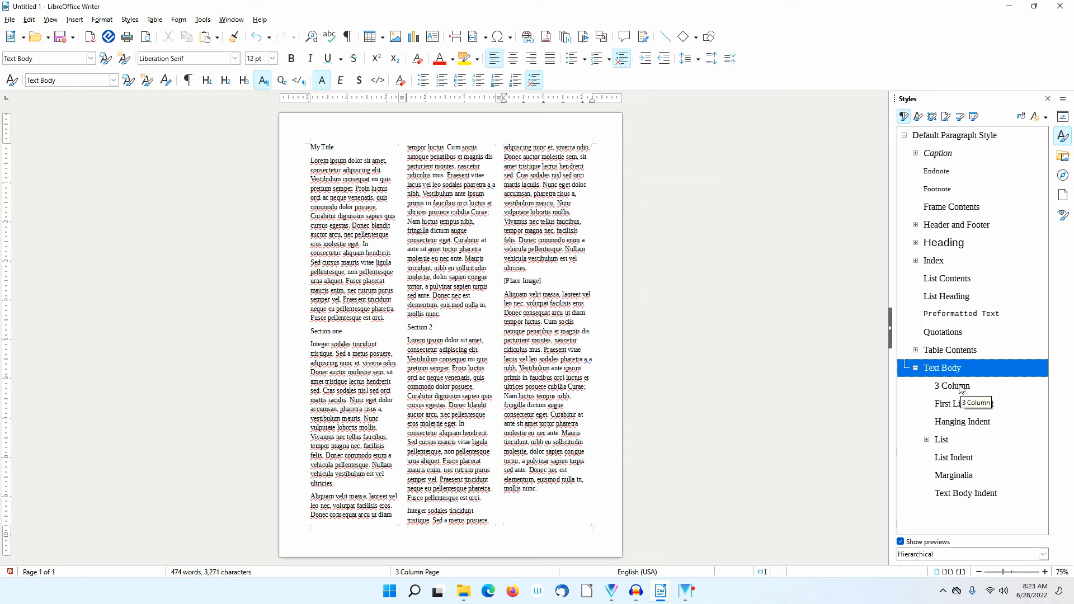
- Apply the 3 Column paragraph style to all the text in the document
click(428, 327)
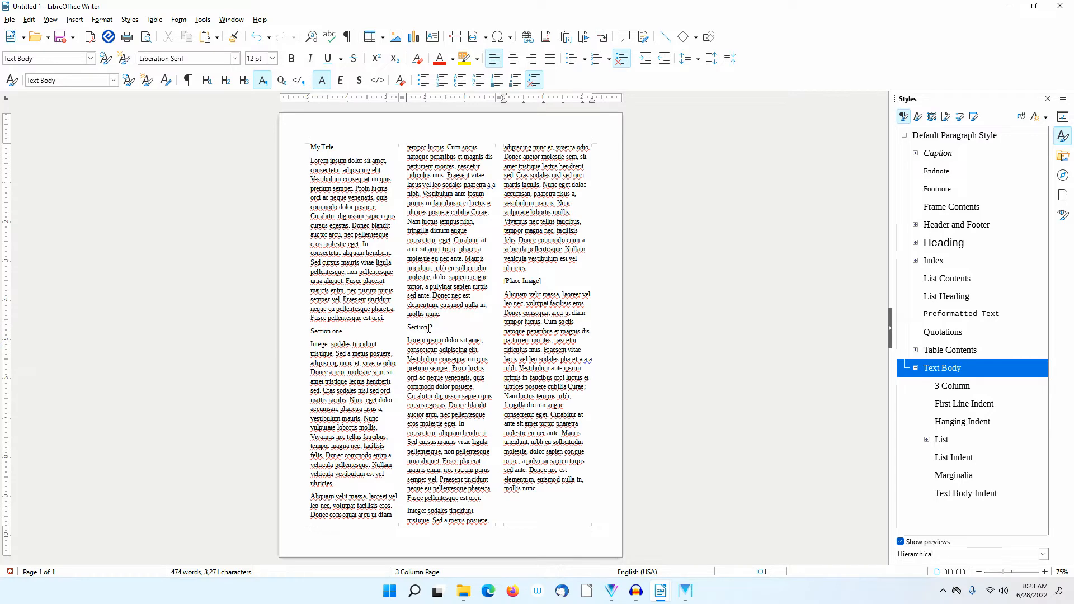
key(ctrl+a)
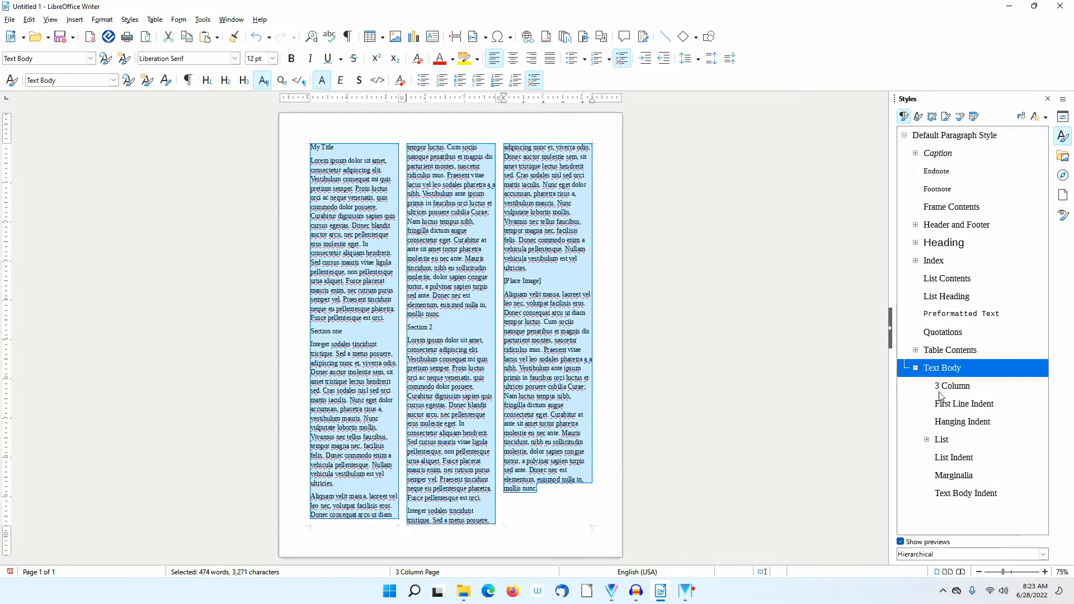
double_click(958, 387)
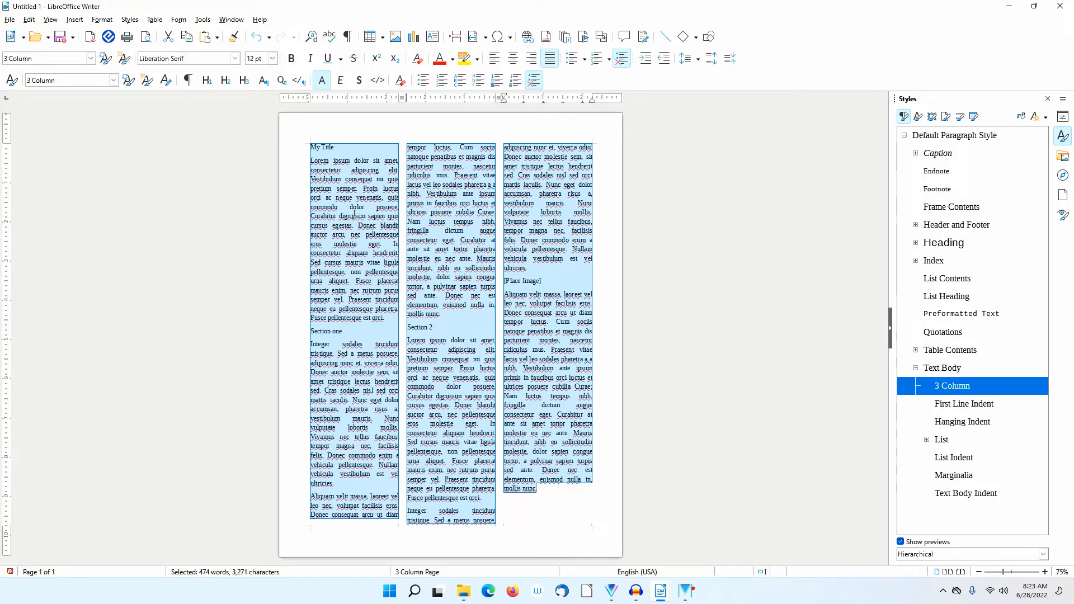
click(353, 216)
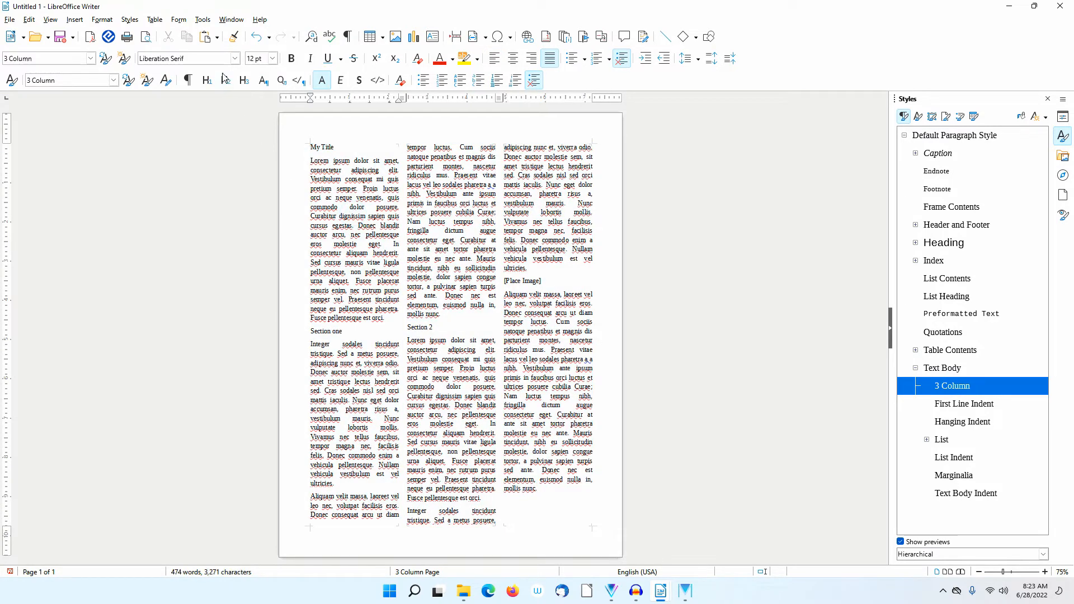
- Examine the justified columns in the print preview at 150% zoom, and return to editing
click(145, 37)
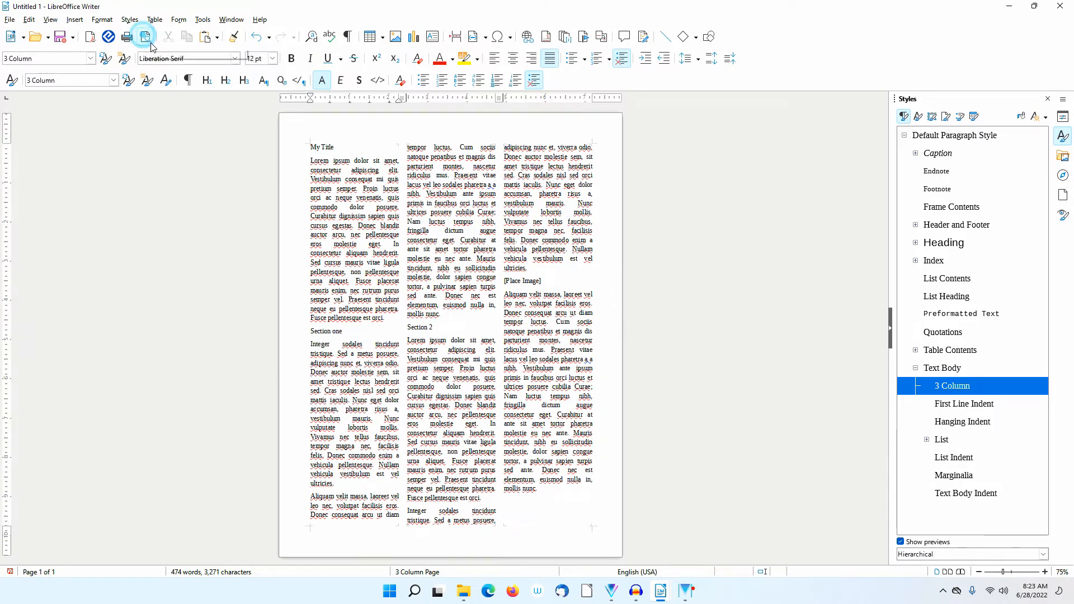
click(236, 58)
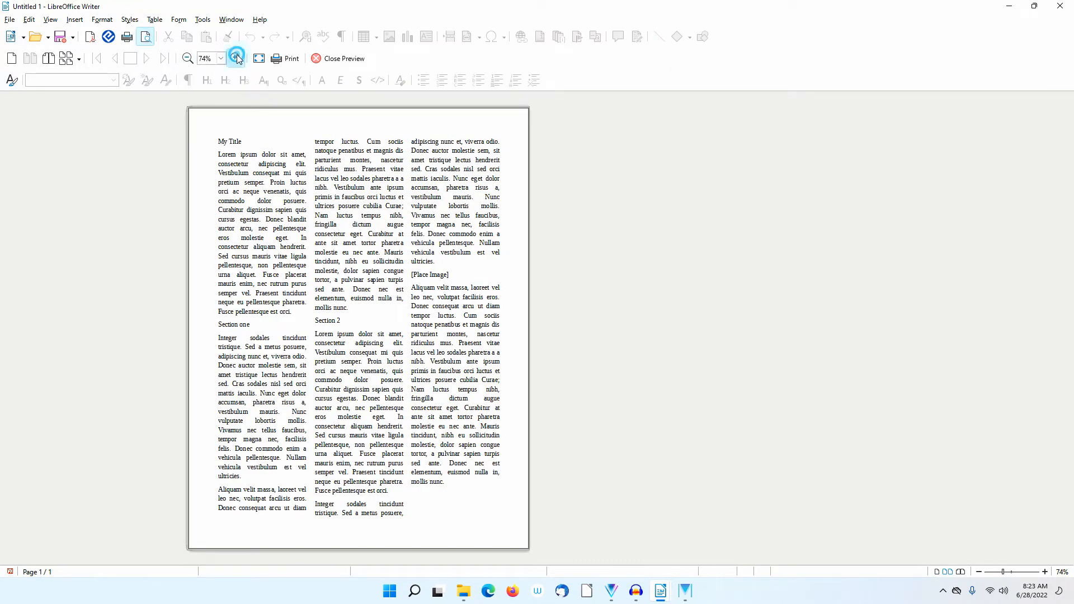
click(236, 58)
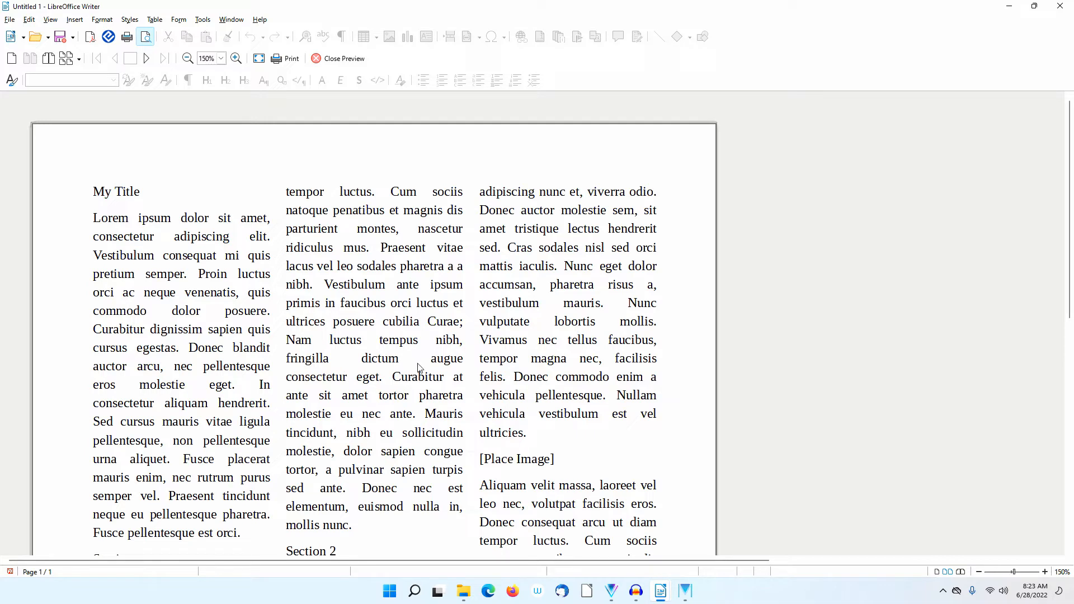
click(343, 58)
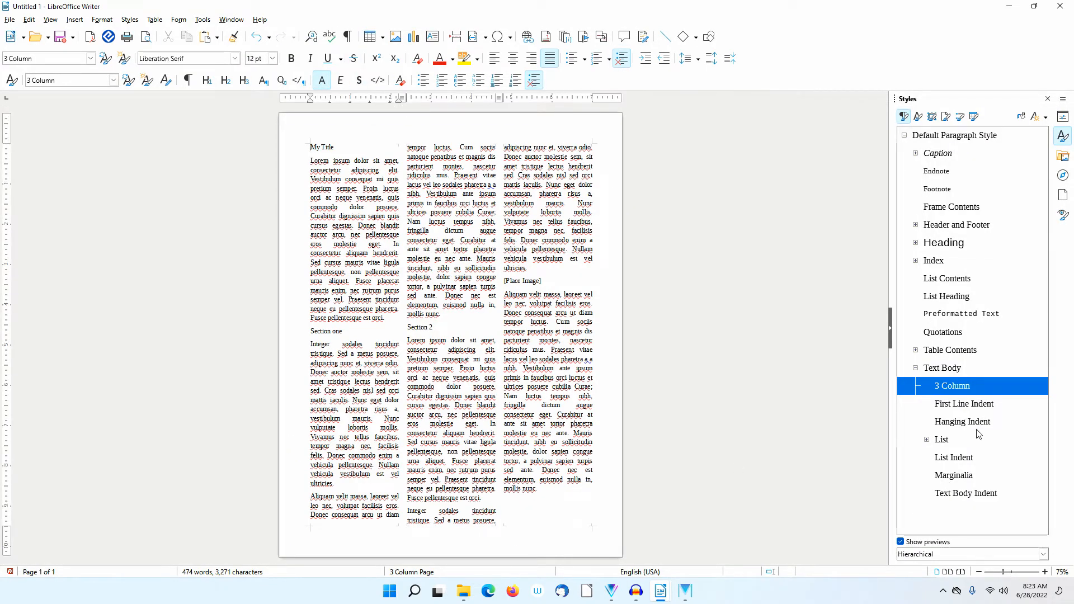
- Modify the 3 Column paragraph style to use Left alignment and apply the change to the text
right_click(967, 387)
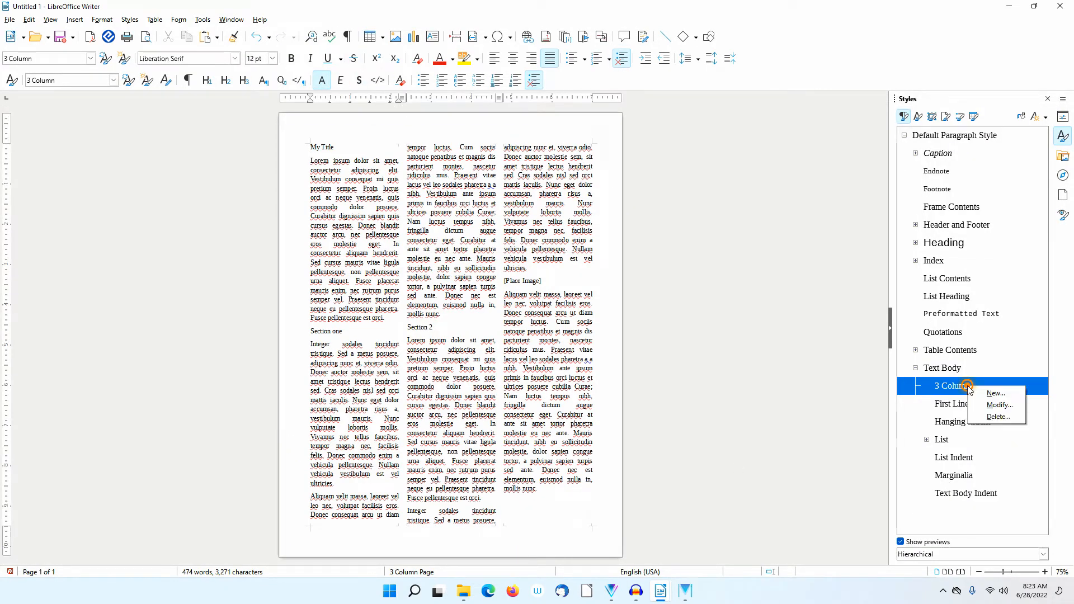
click(994, 405)
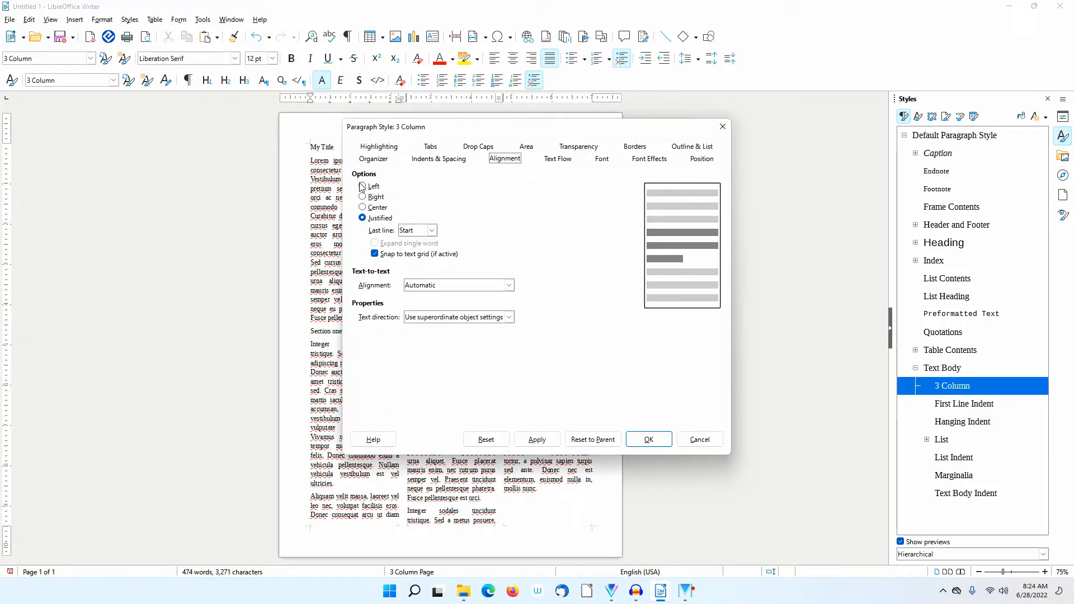
click(362, 187)
drag(454, 126, 605, 185)
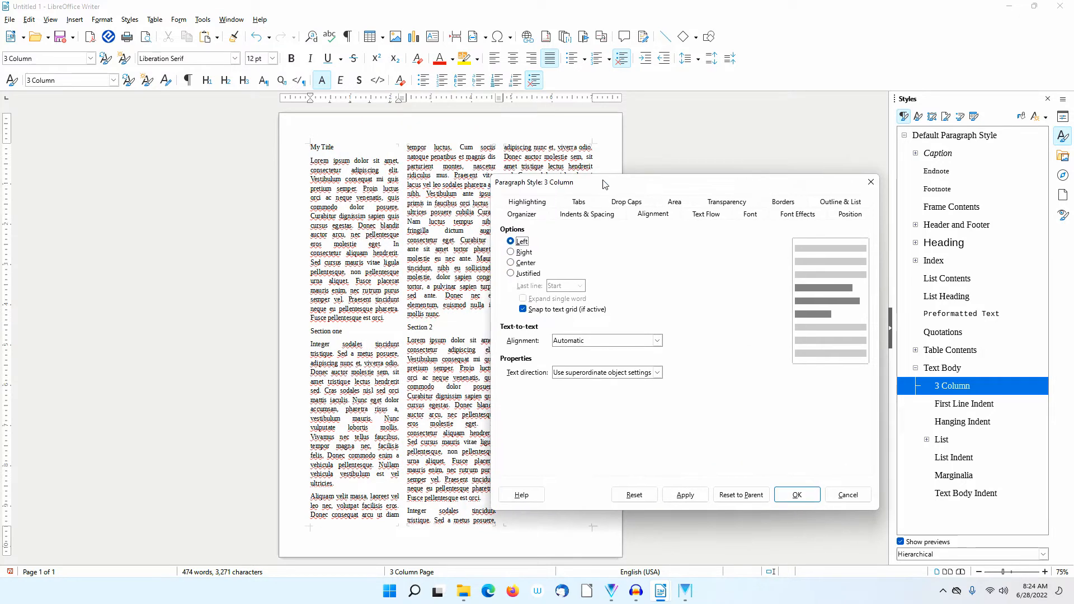
click(681, 497)
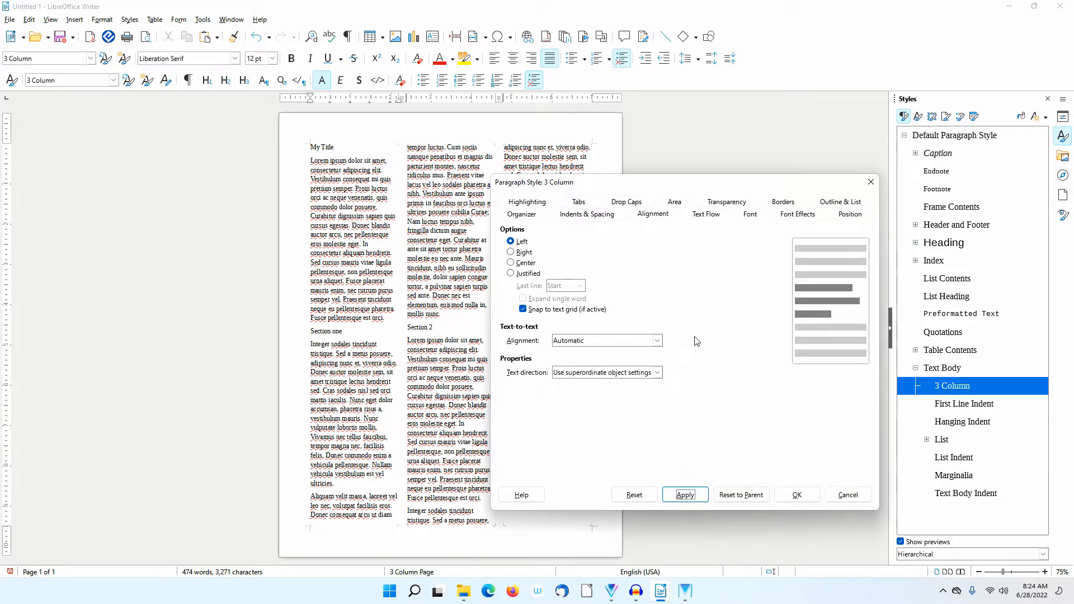
- Set the 3 Column style's proportional line spacing to 110% and apply it
click(600, 217)
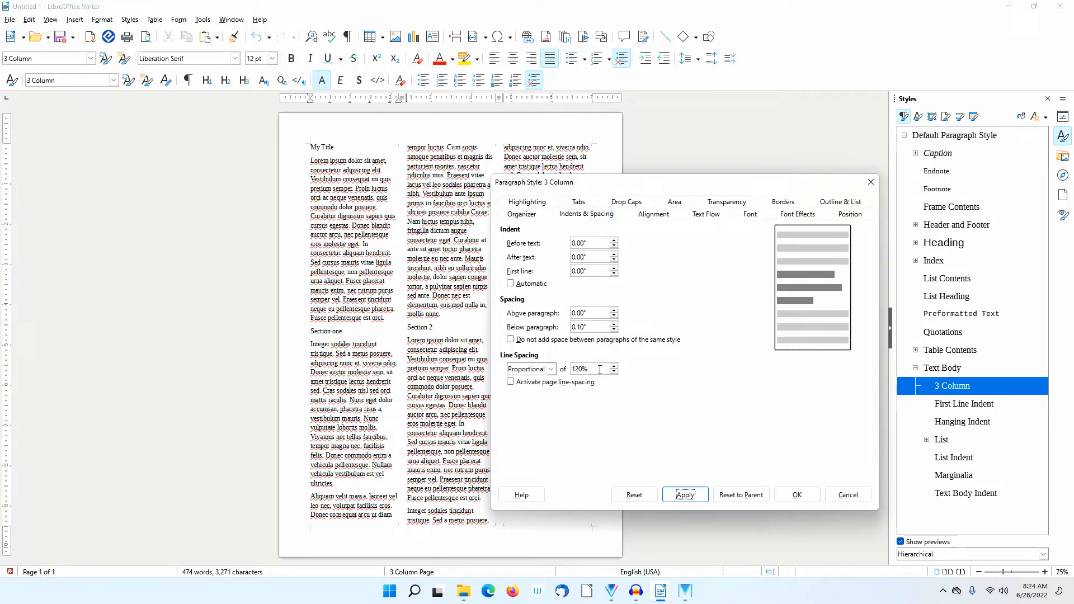
click(597, 368)
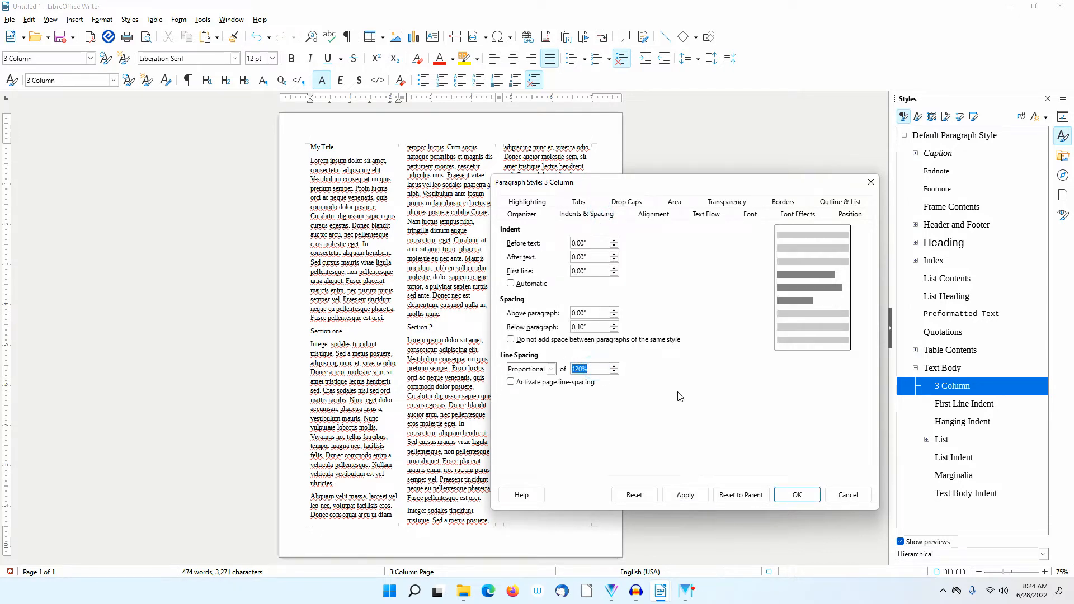
text(1)
key(Tab)
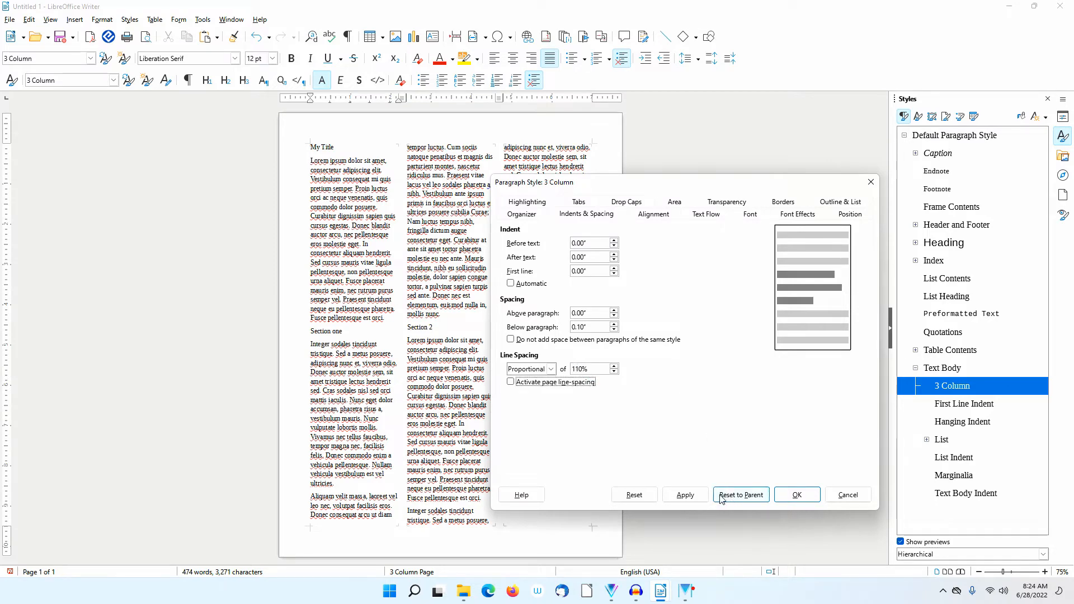
click(685, 494)
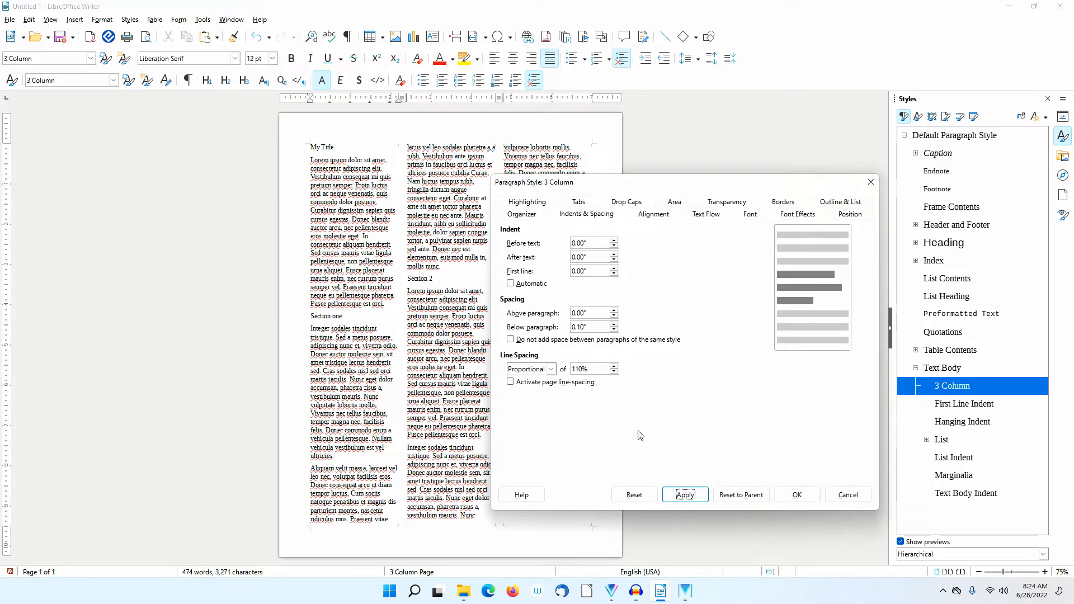
- Reduce the 3 Column style's proportional line spacing to 105% and apply it
click(599, 366)
drag(599, 367, 563, 368)
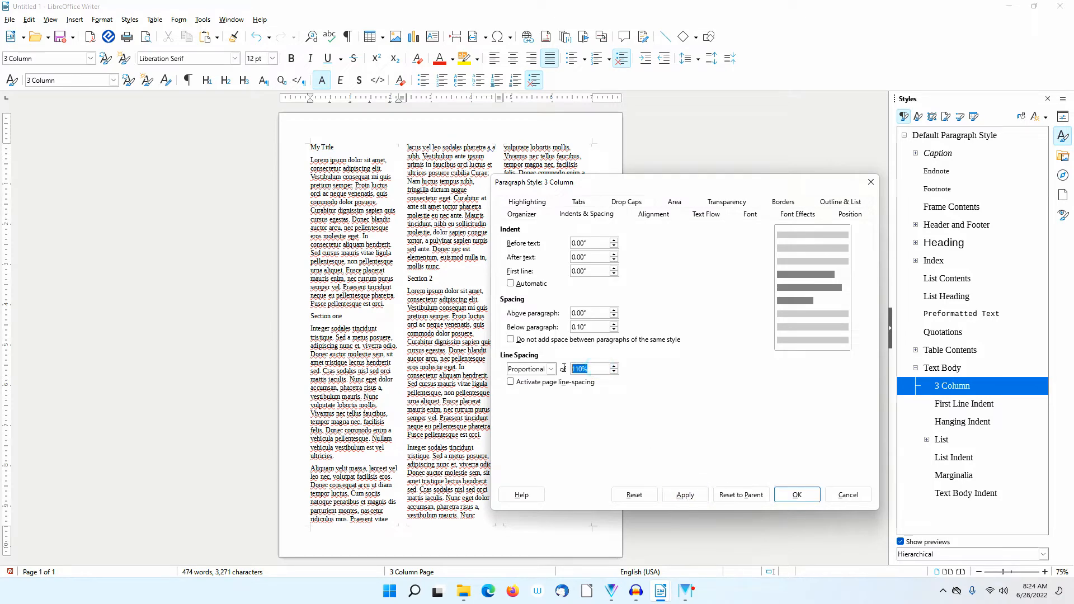
text(105)
key(Tab)
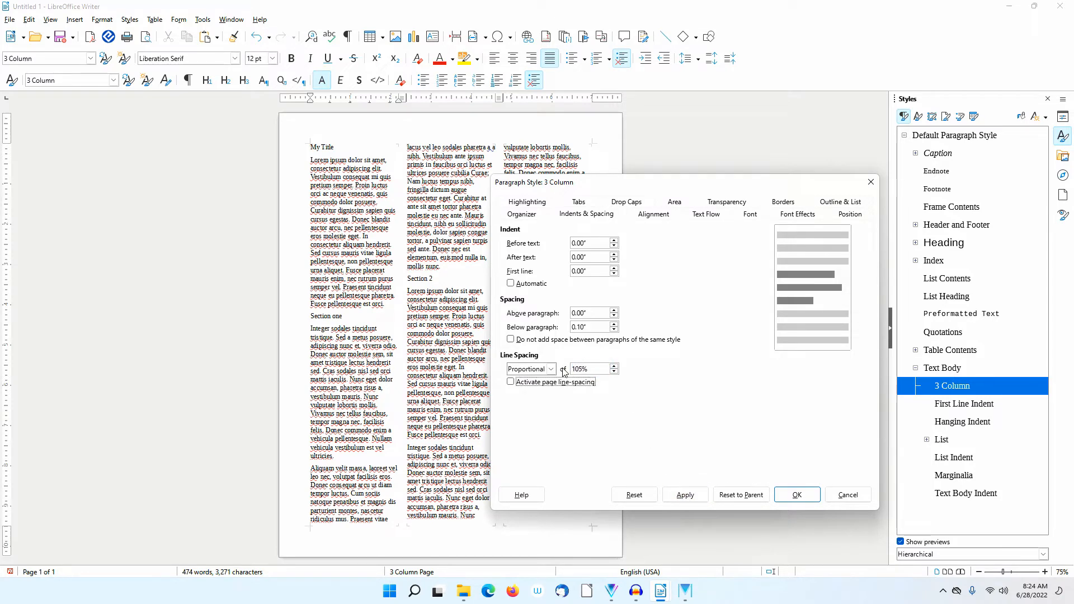
click(702, 495)
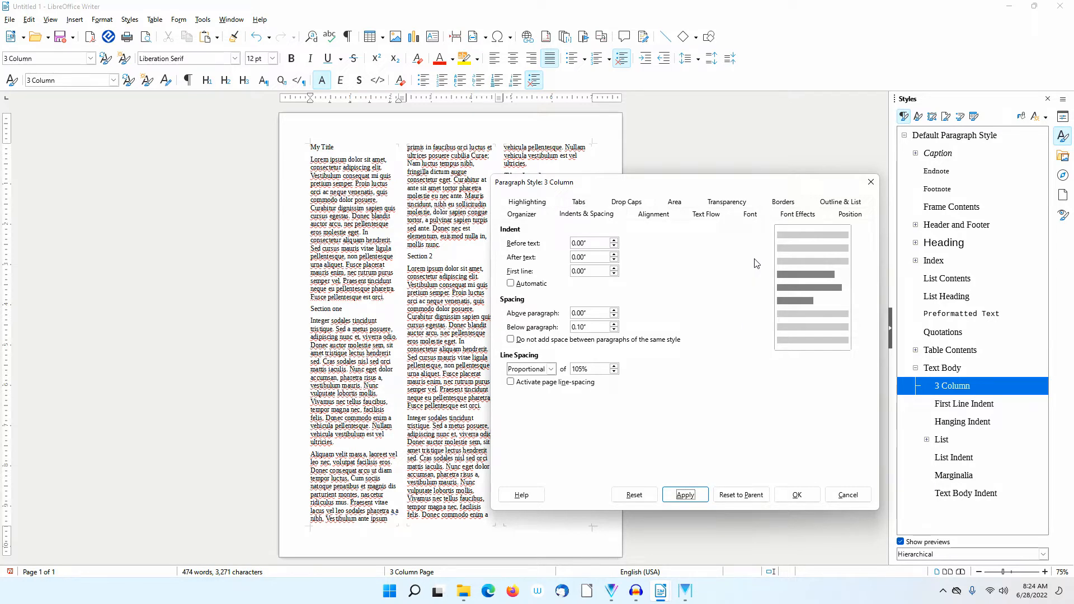
- Set the 3 Column paragraph style's font size to 10 pt and apply it
click(751, 214)
scroll(822, 308, up, 2)
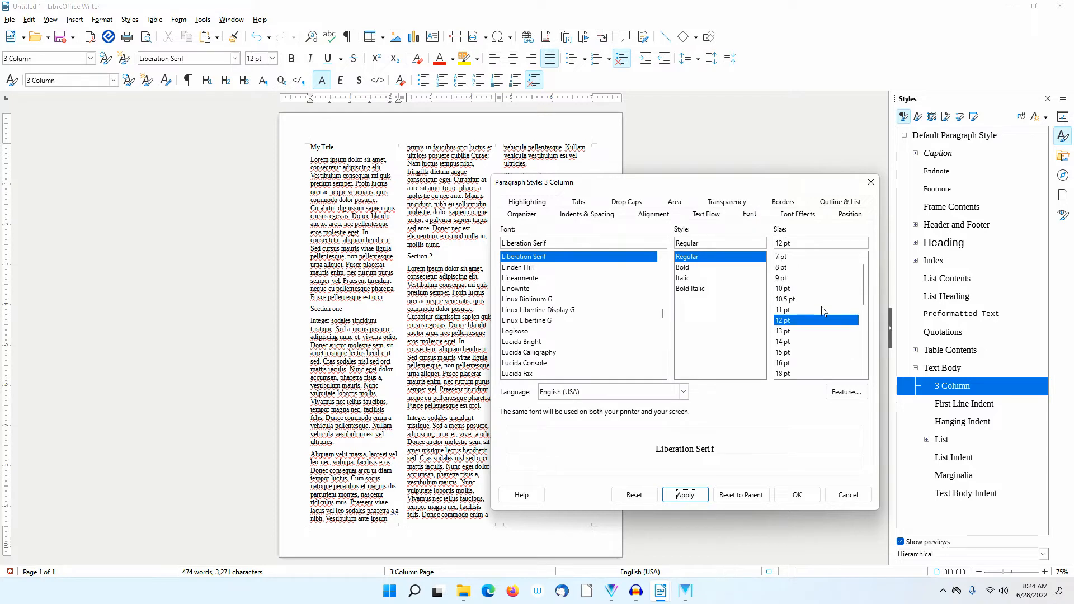
click(789, 289)
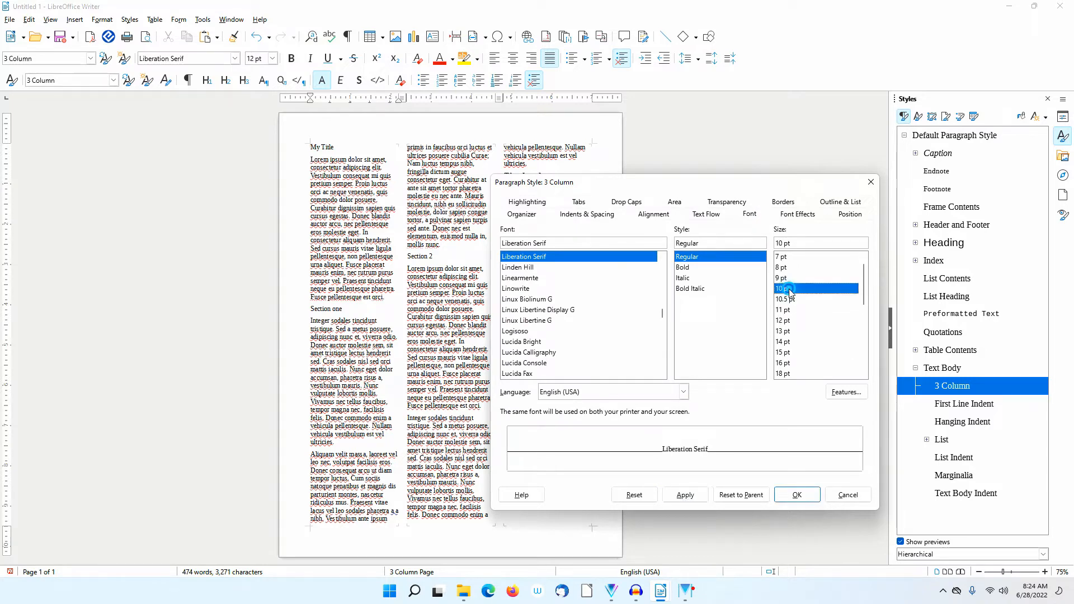
click(695, 494)
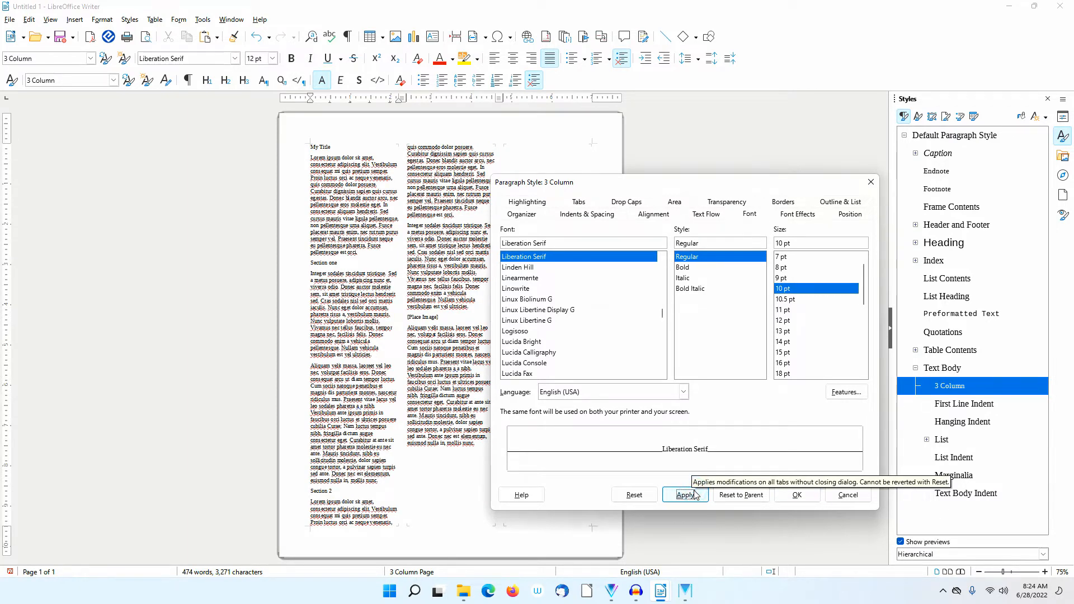
- Accept the 3 Column style settings and inspect the page enlarged to 150% in print preview
click(809, 496)
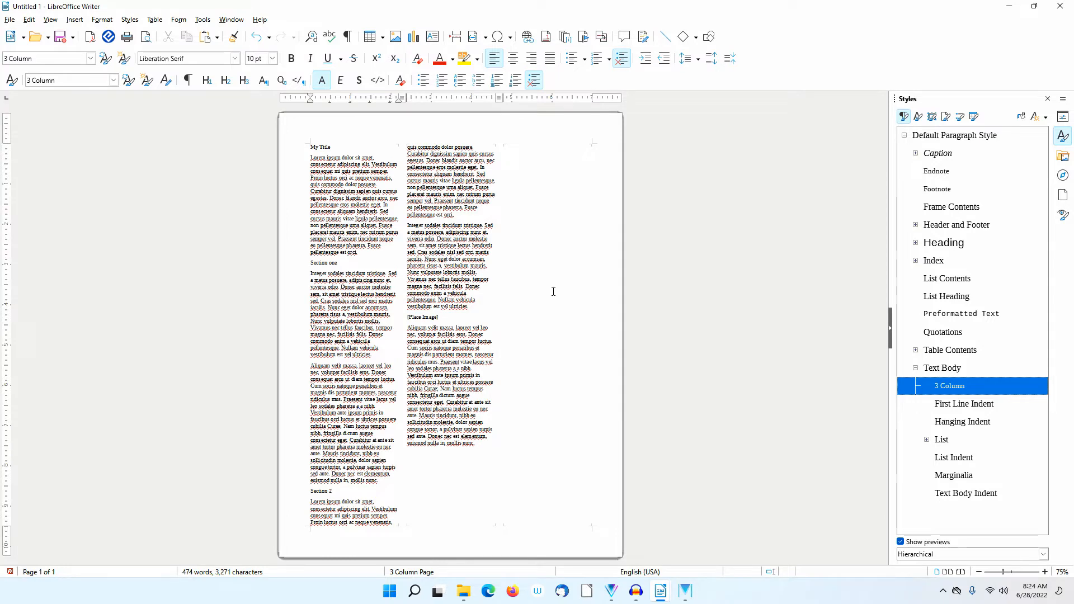
click(145, 36)
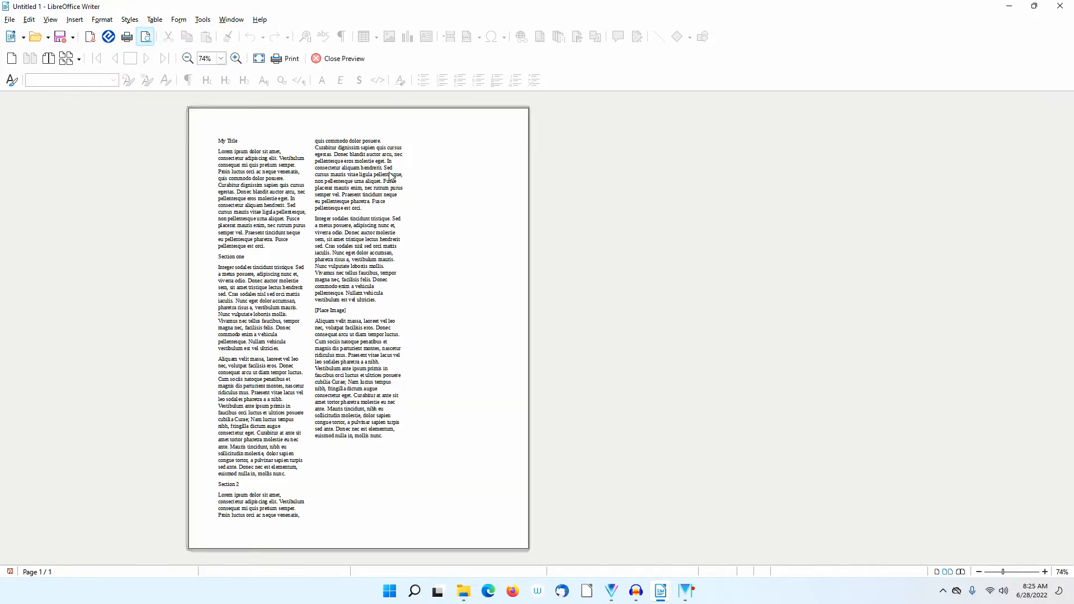
click(236, 59)
click(235, 59)
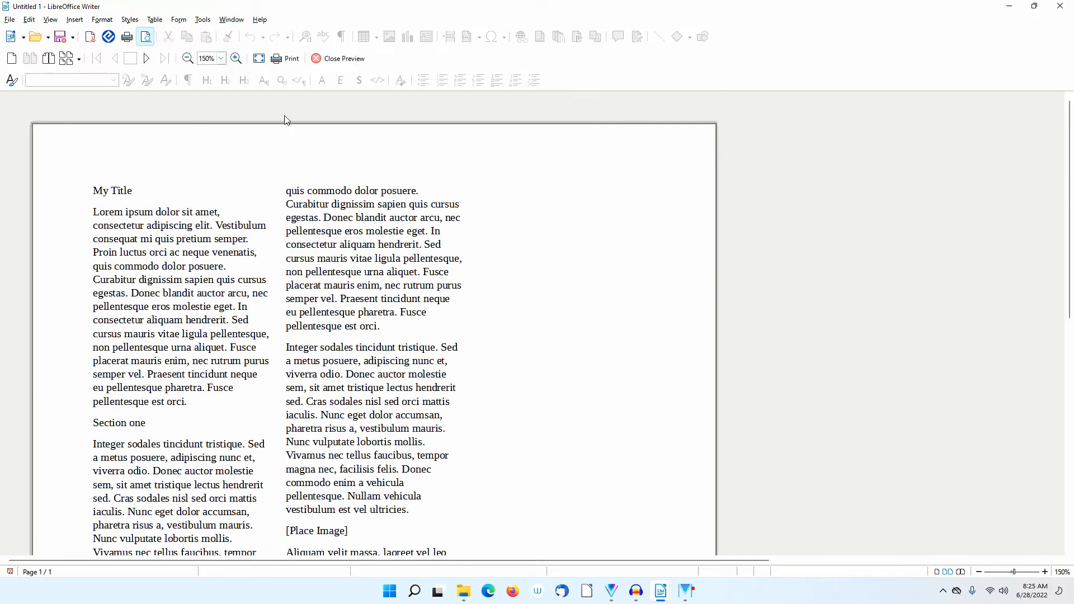
click(339, 59)
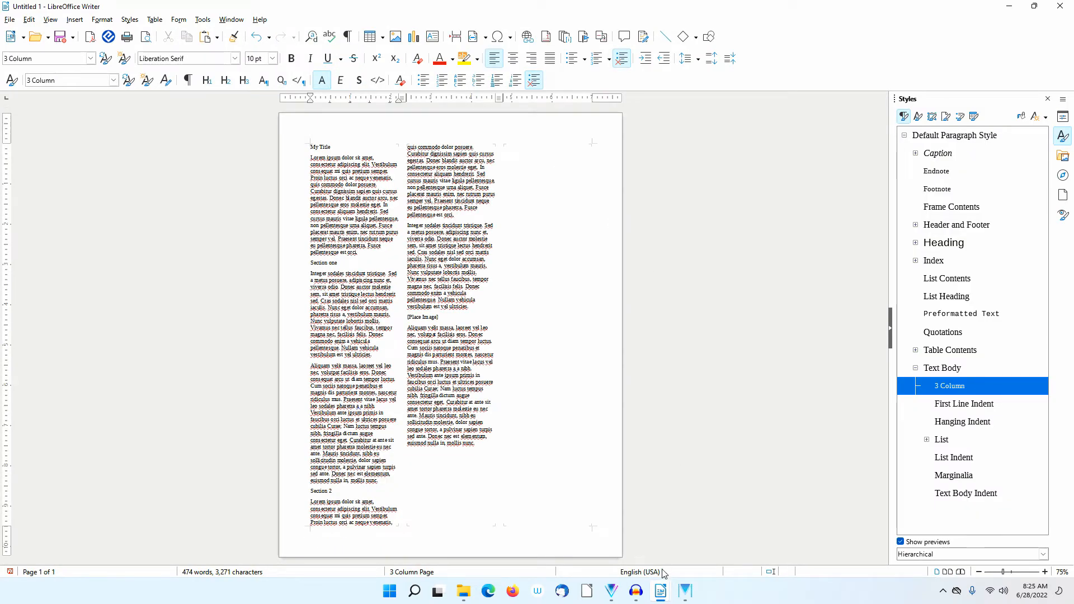
mouse_move(658, 598)
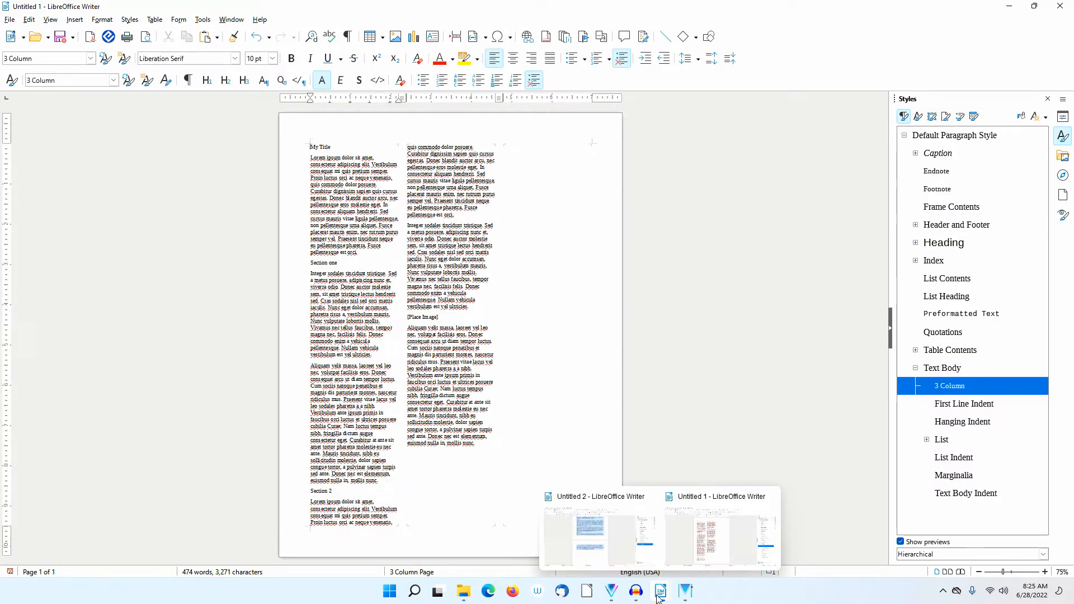
click(603, 553)
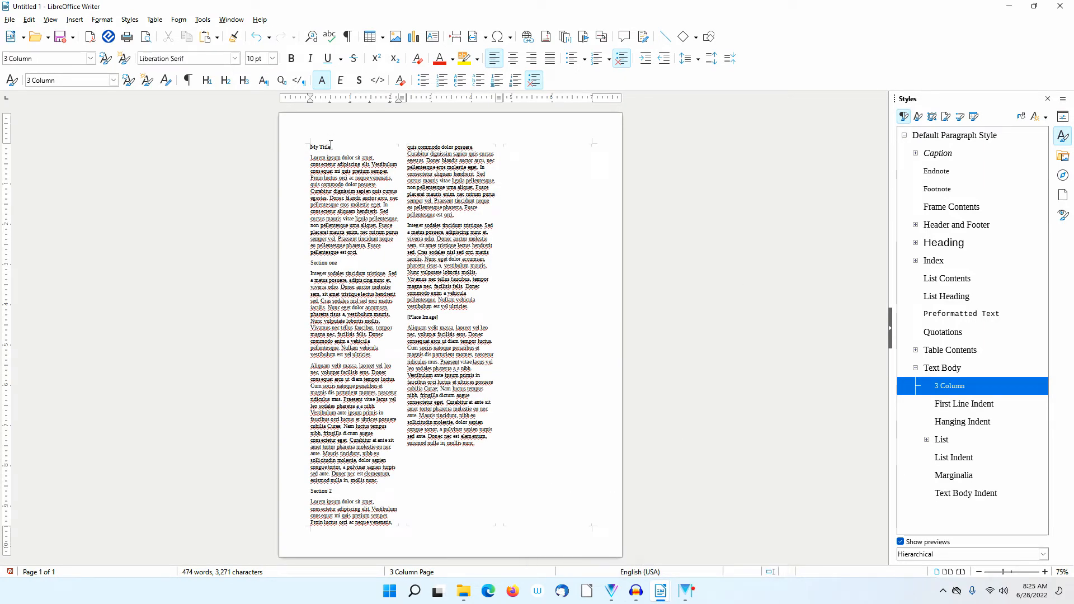
drag(330, 146, 312, 146)
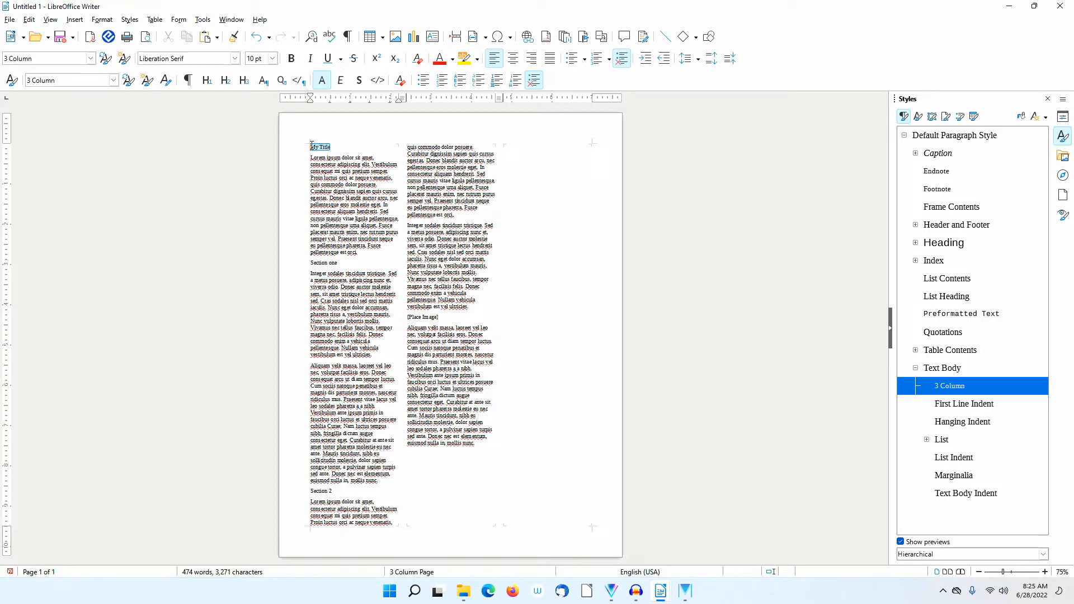
click(325, 146)
- Start a new frame in front of the title with a width of 7" and anchor it to the page
click(309, 147)
click(73, 23)
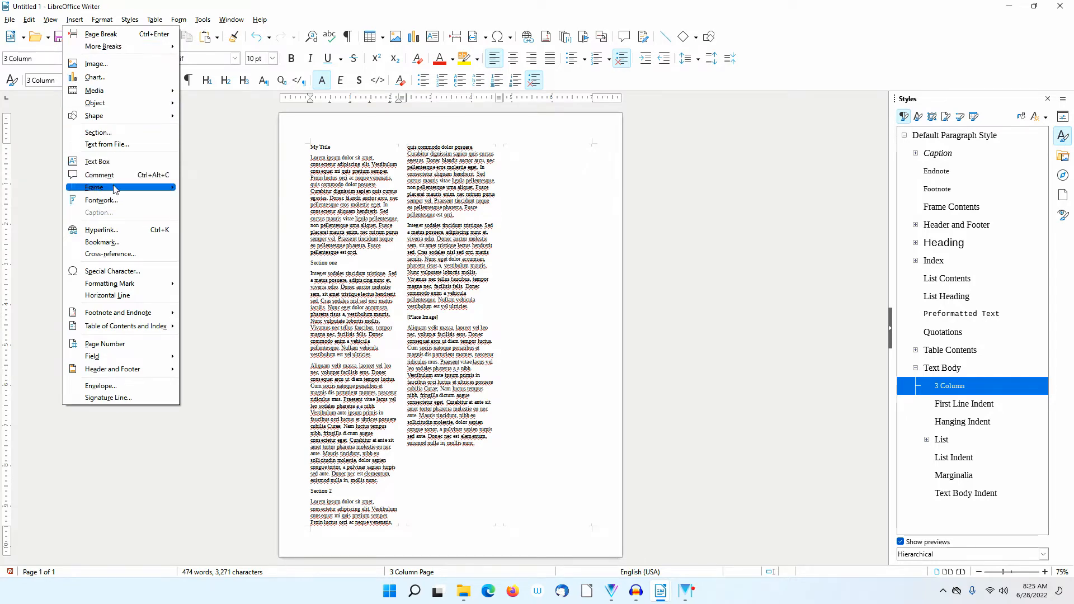
mouse_move(114, 188)
click(210, 200)
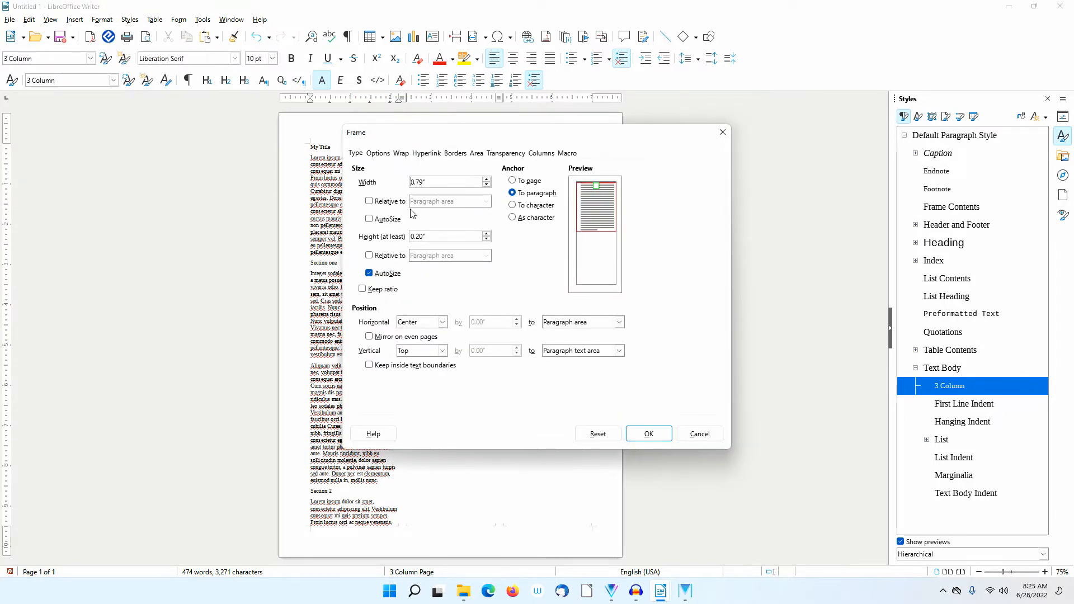
drag(456, 182, 408, 184)
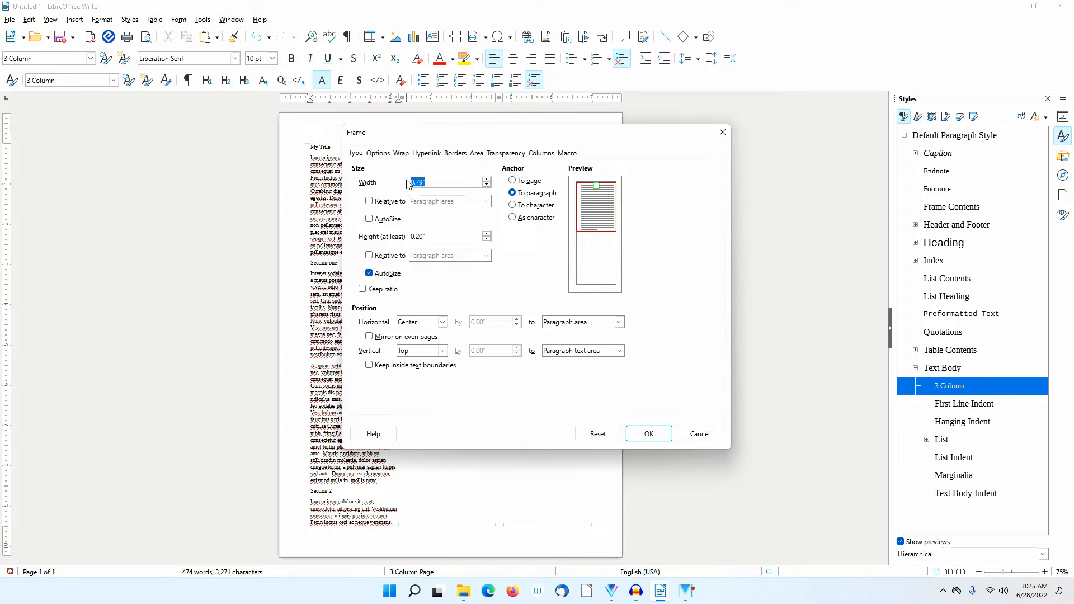
text(7)
key(Tab)
click(512, 181)
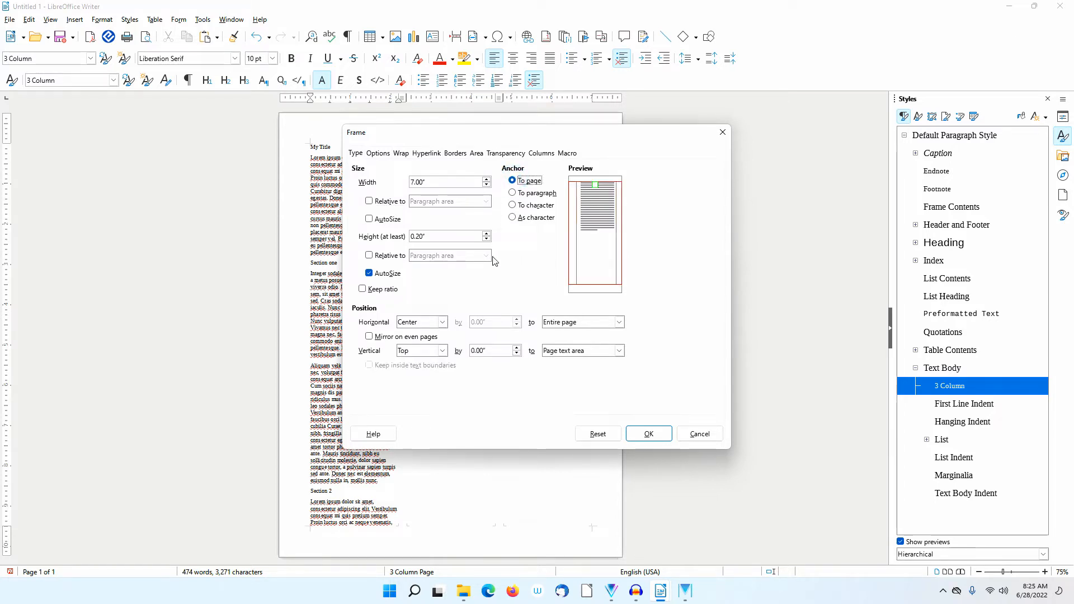
- Remove the frame's borders and insert it with auto-sized height and a single column
double_click(431, 235)
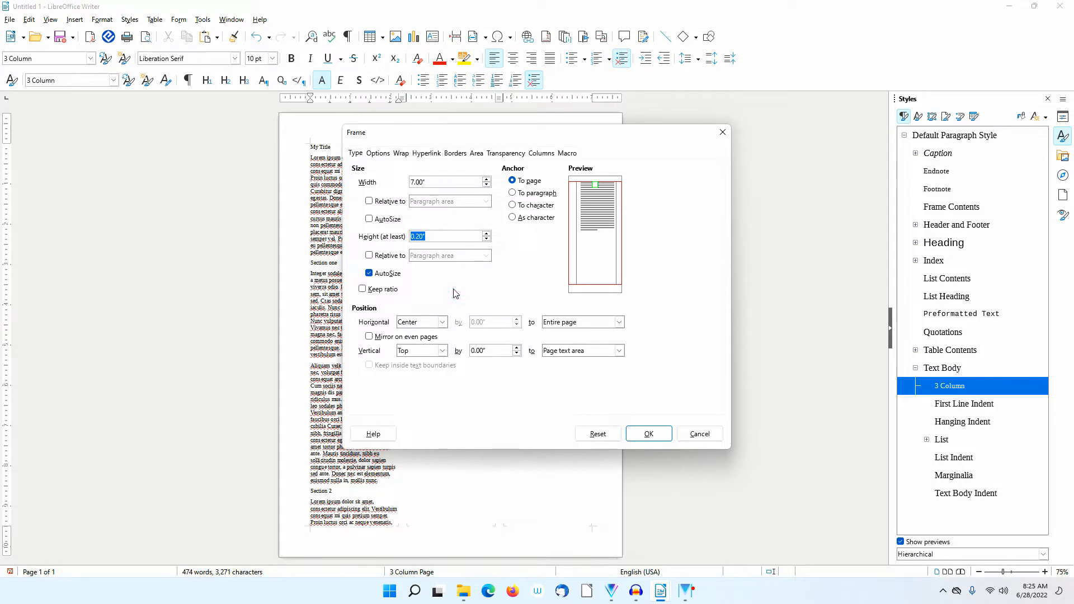
click(370, 274)
click(370, 274)
click(455, 153)
click(395, 183)
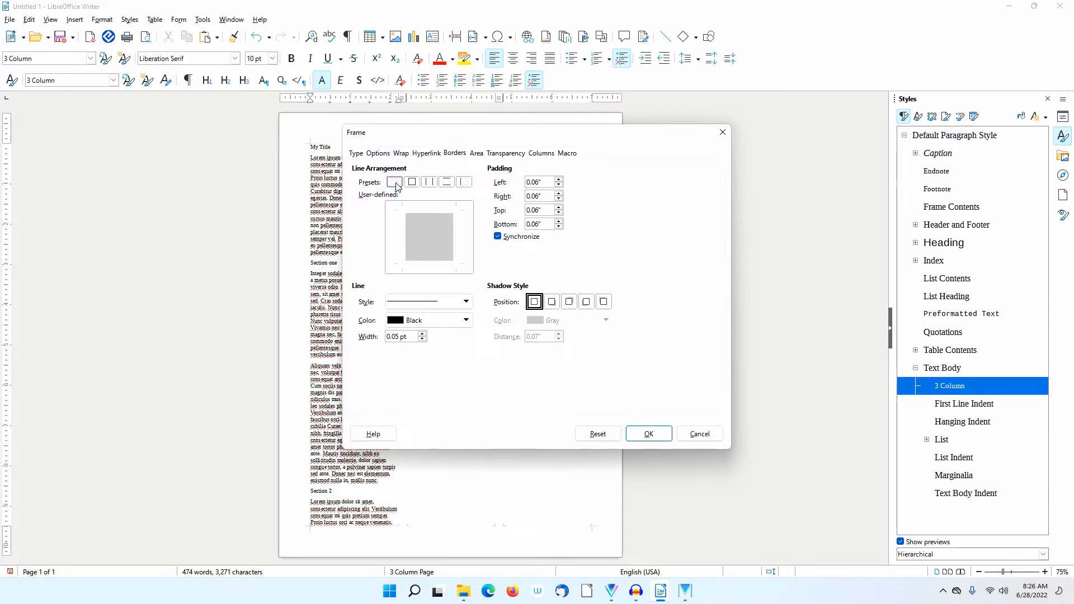
click(541, 153)
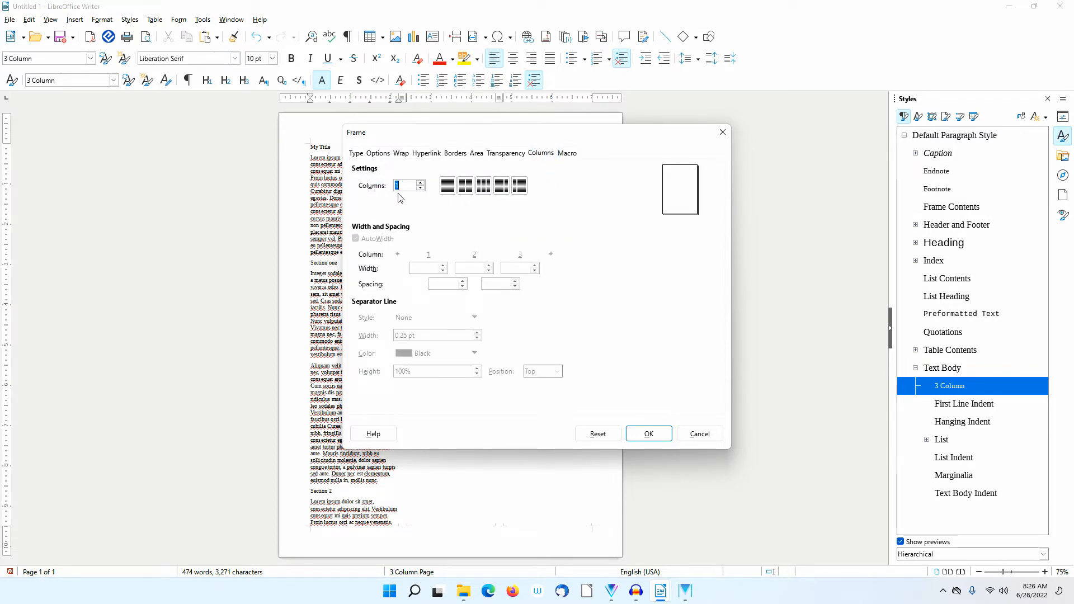
click(648, 435)
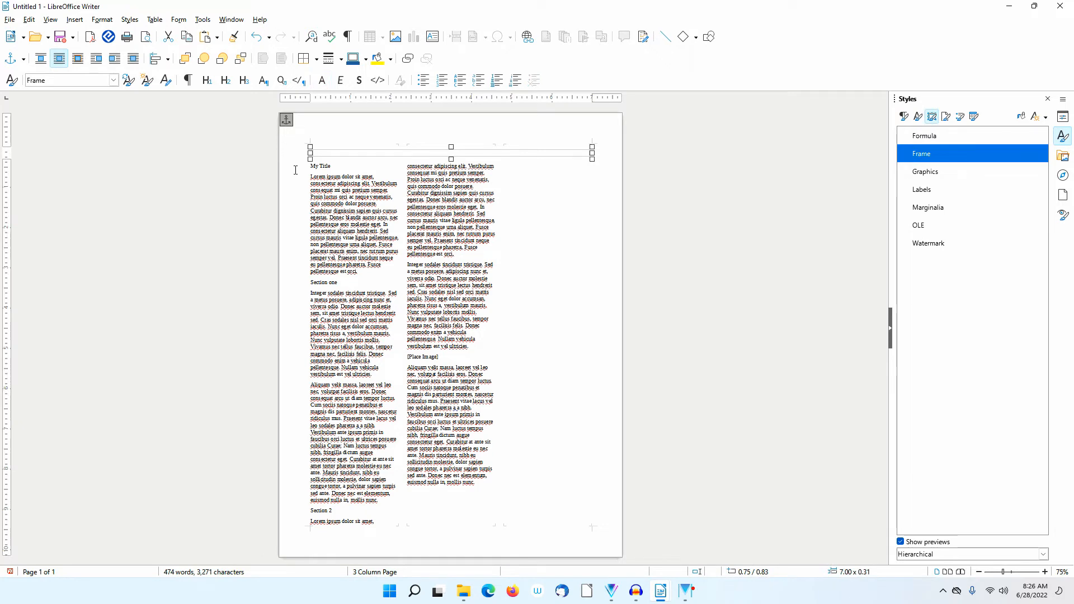
- Move "My Title" from the first column into the new frame and apply the Title paragraph style to it
drag(331, 165, 312, 164)
key(ctrl+c)
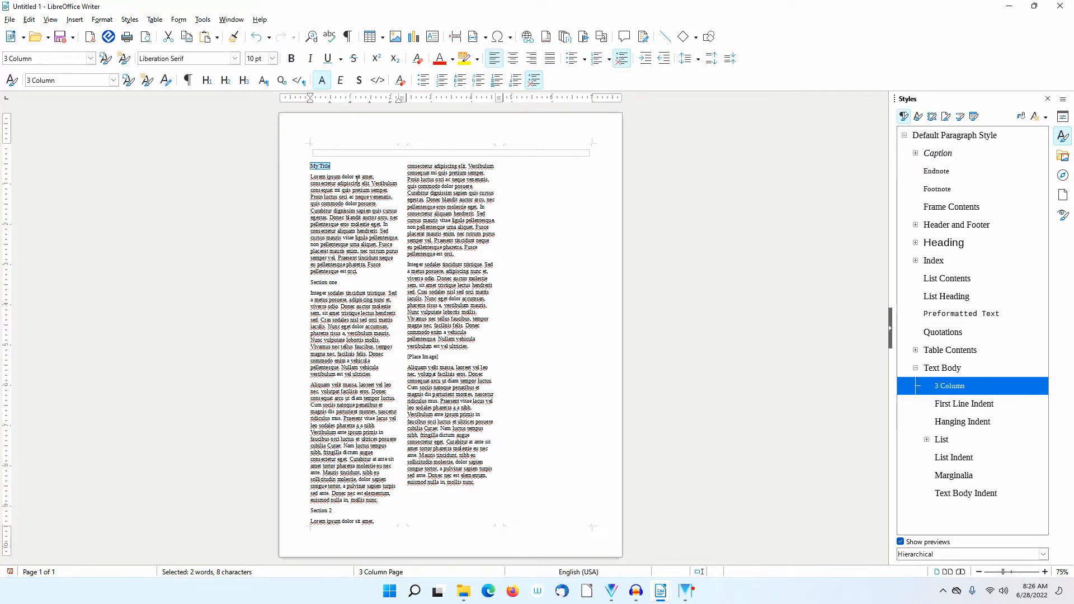
key(Delete)
click(343, 154)
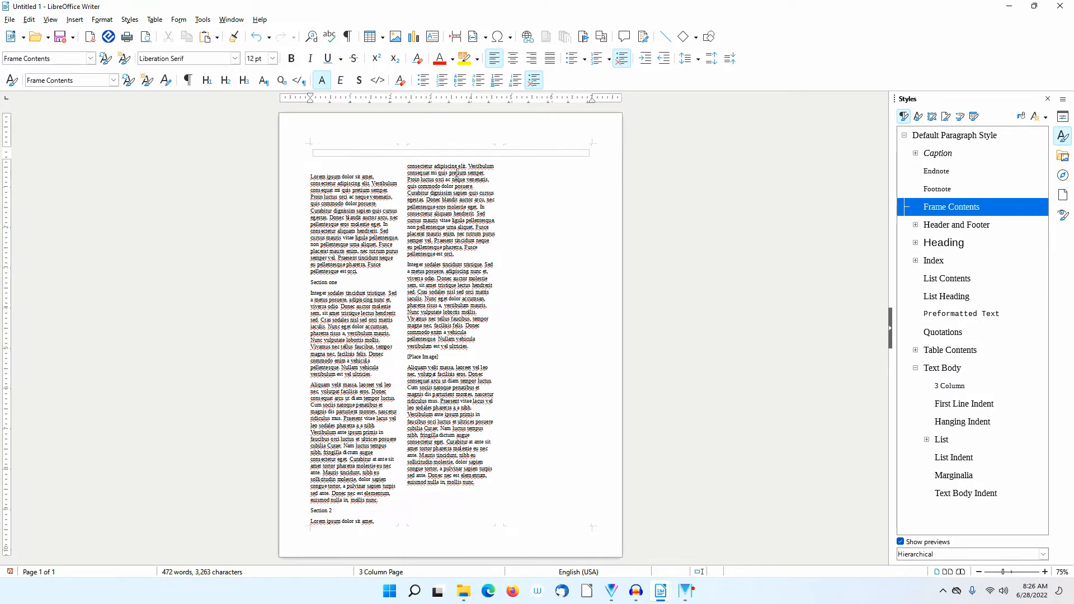
key(ctrl+v)
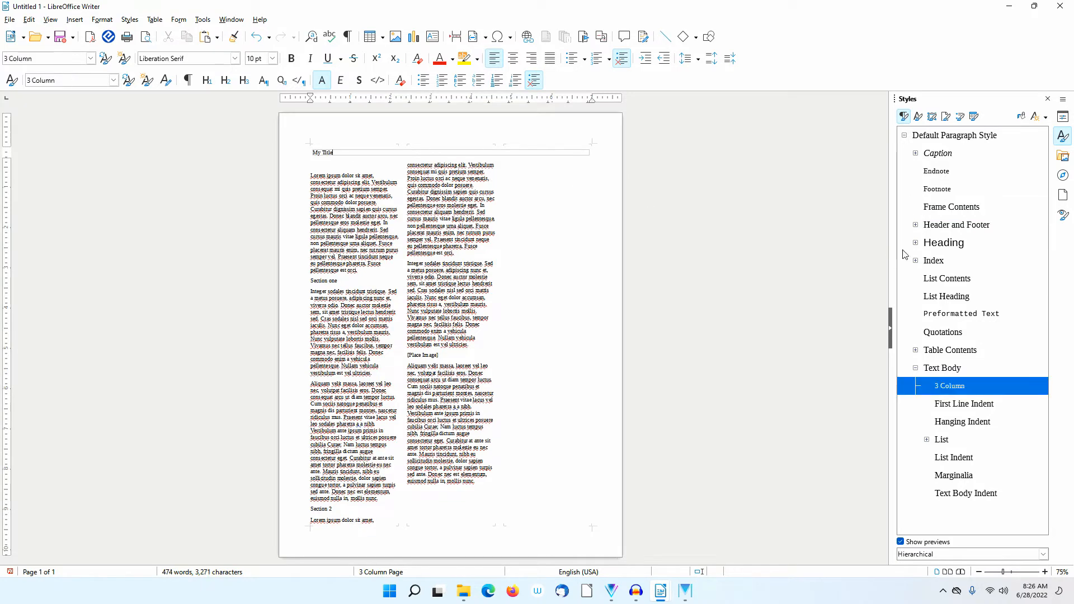
click(915, 243)
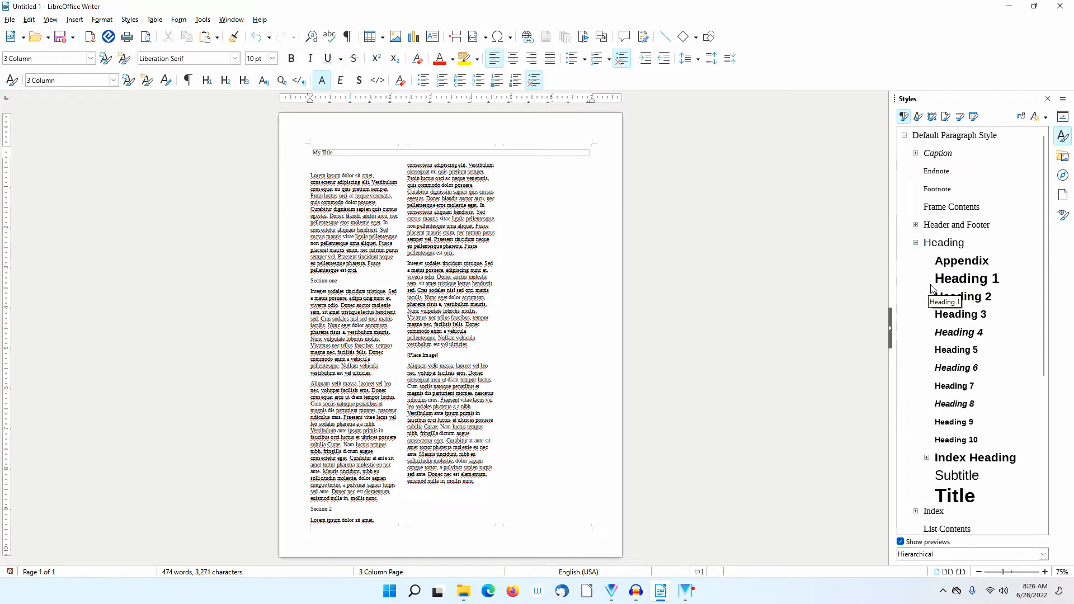
double_click(961, 495)
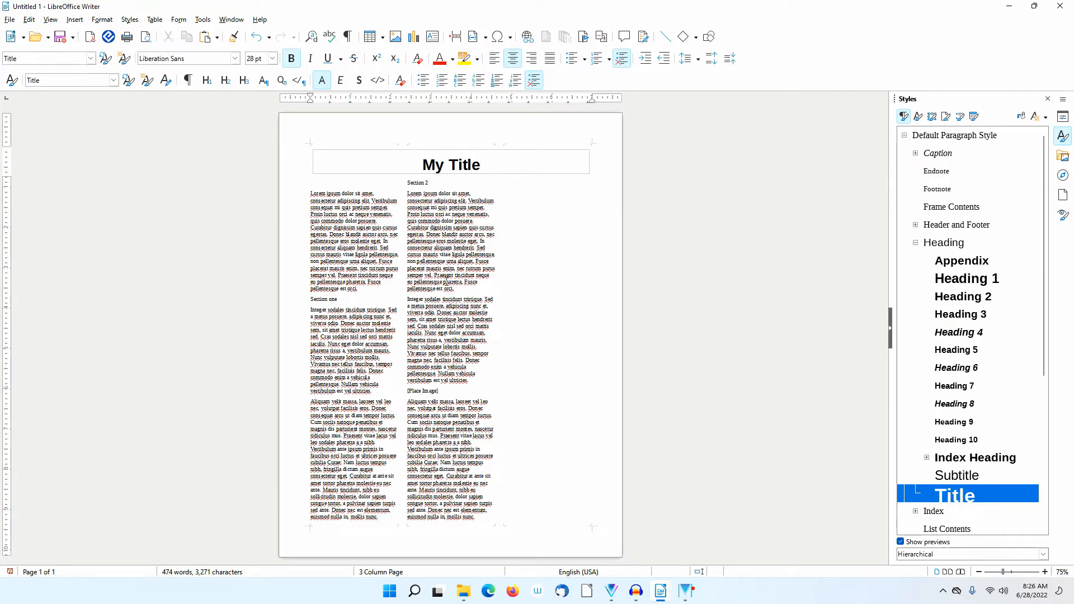
- Delete the empty paragraph above the first column's text and check the page in print preview
click(311, 192)
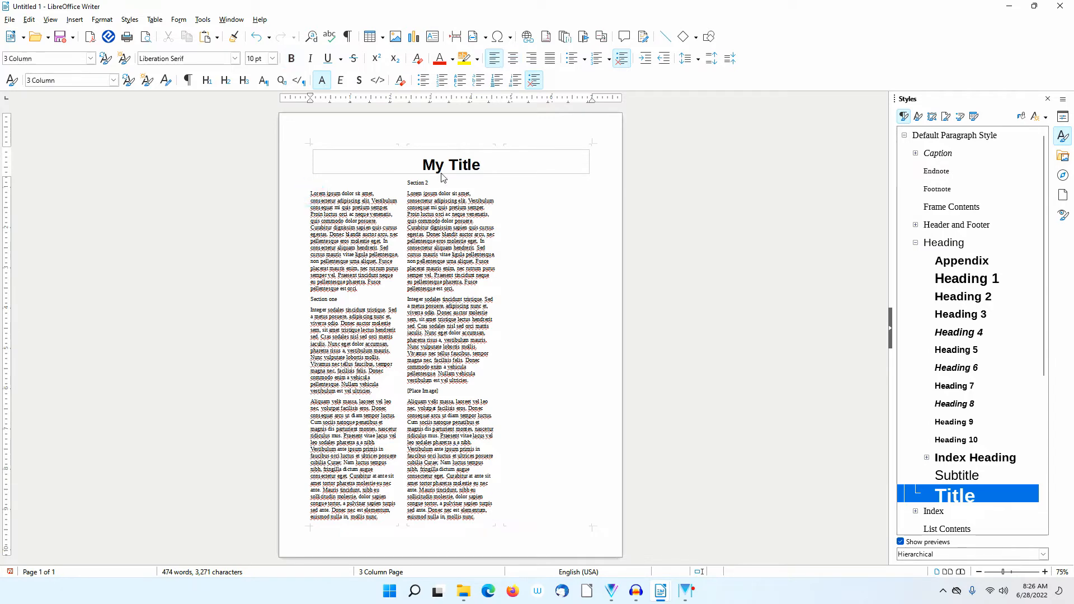
key(BackSpace)
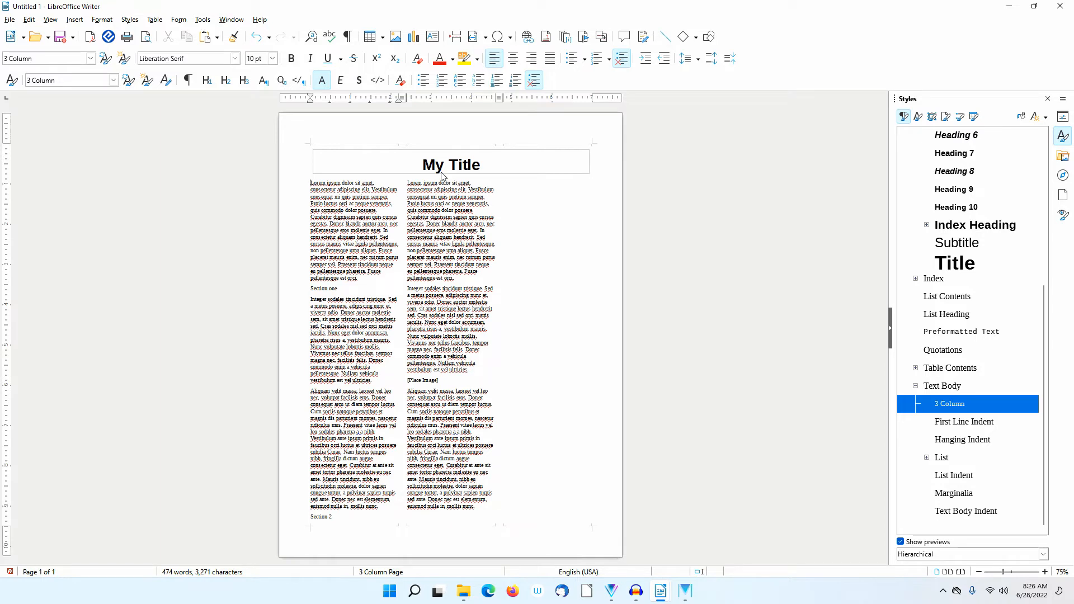
click(145, 36)
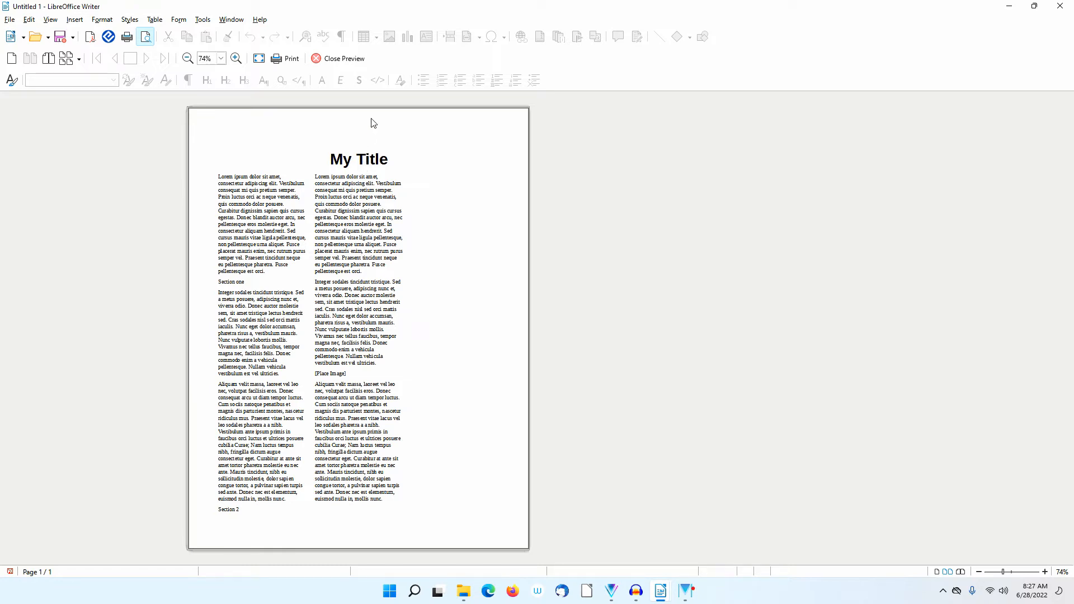
click(344, 59)
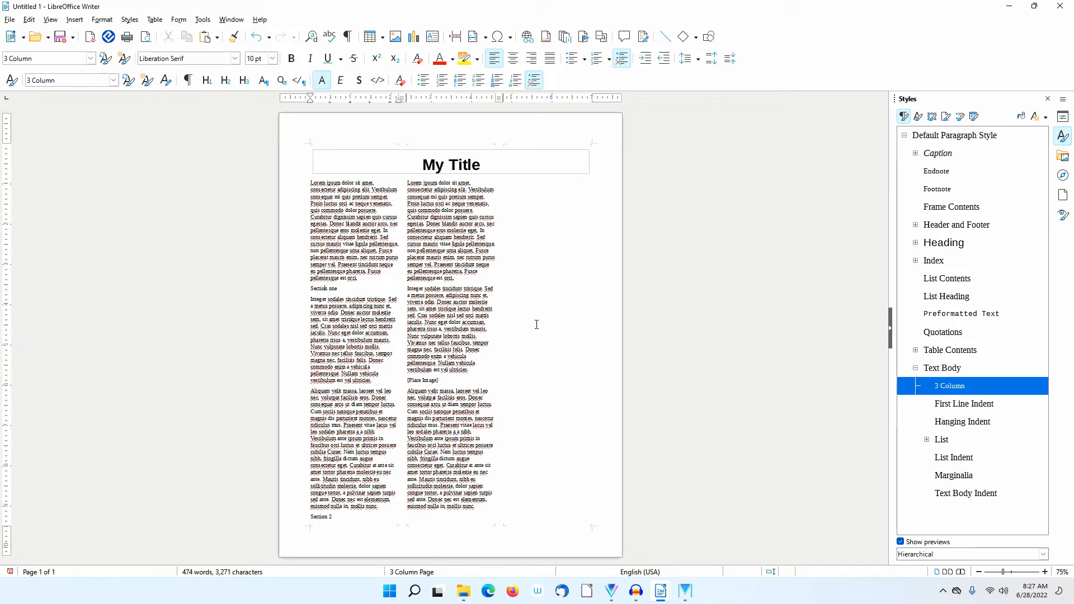
- Apply the Heading 3 paragraph style to the "Section one" and "Section 2" lines
click(915, 244)
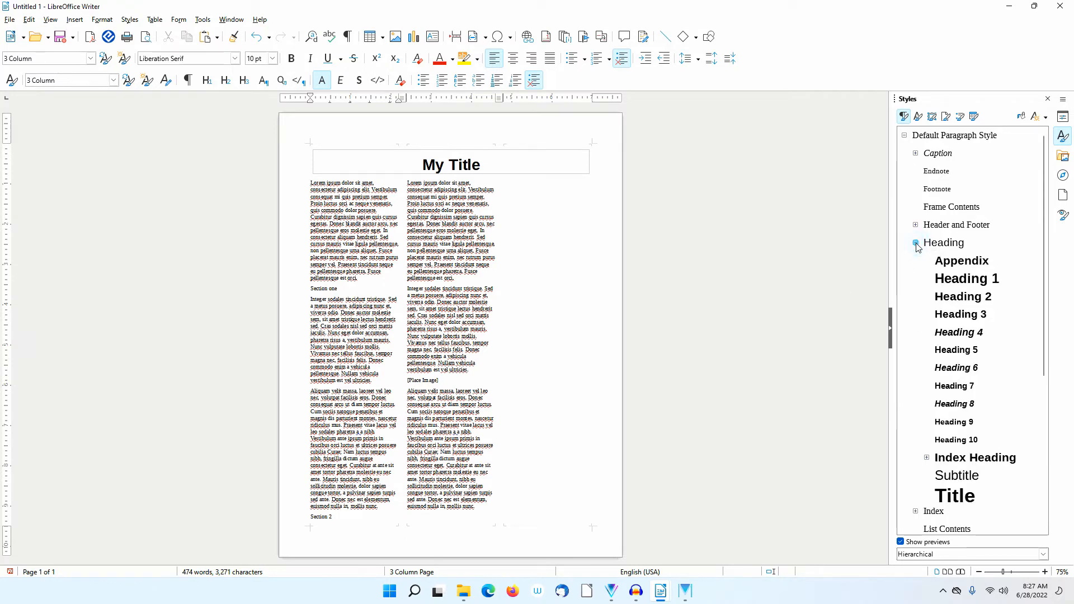
double_click(954, 369)
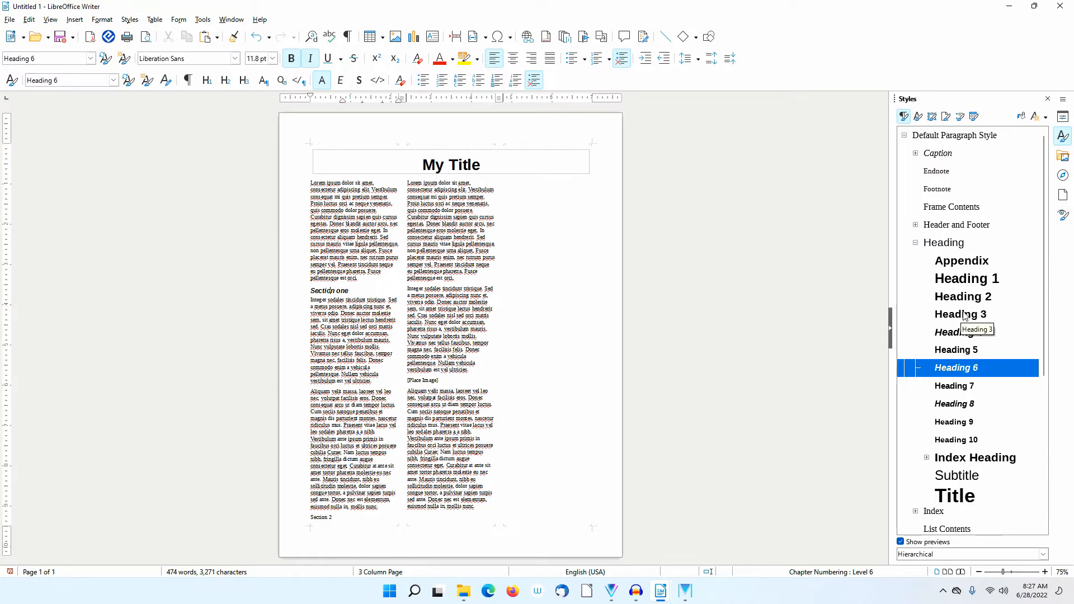
double_click(964, 315)
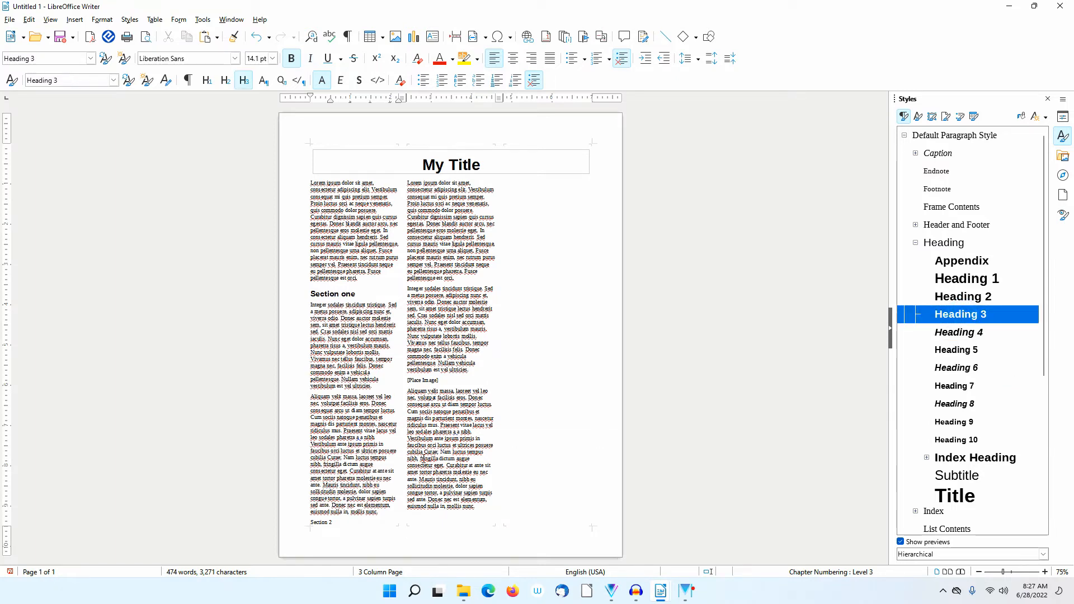
click(320, 521)
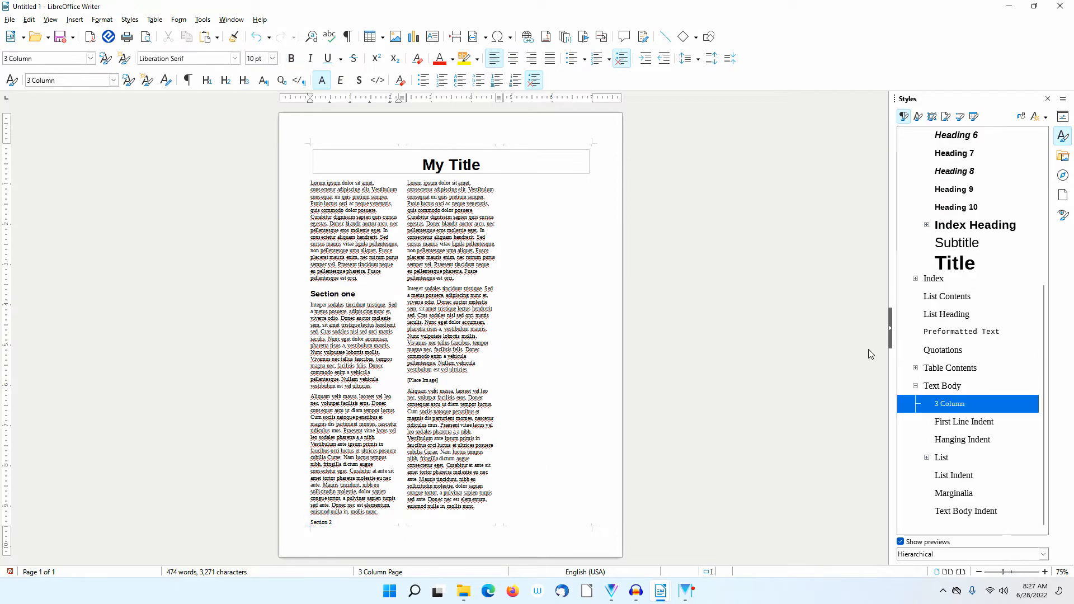
scroll(959, 221, up, 3)
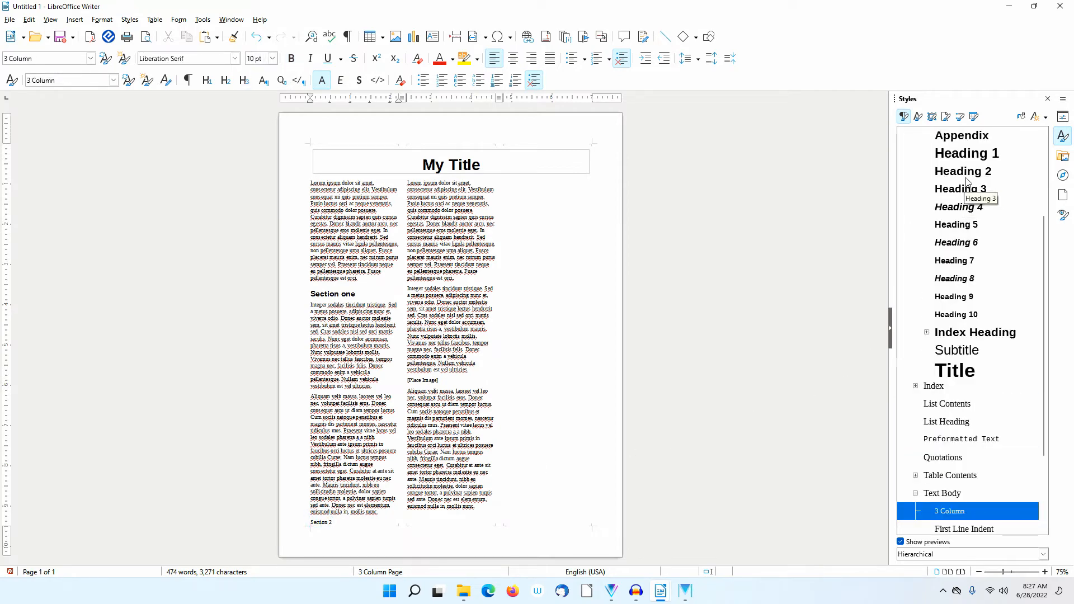
double_click(954, 190)
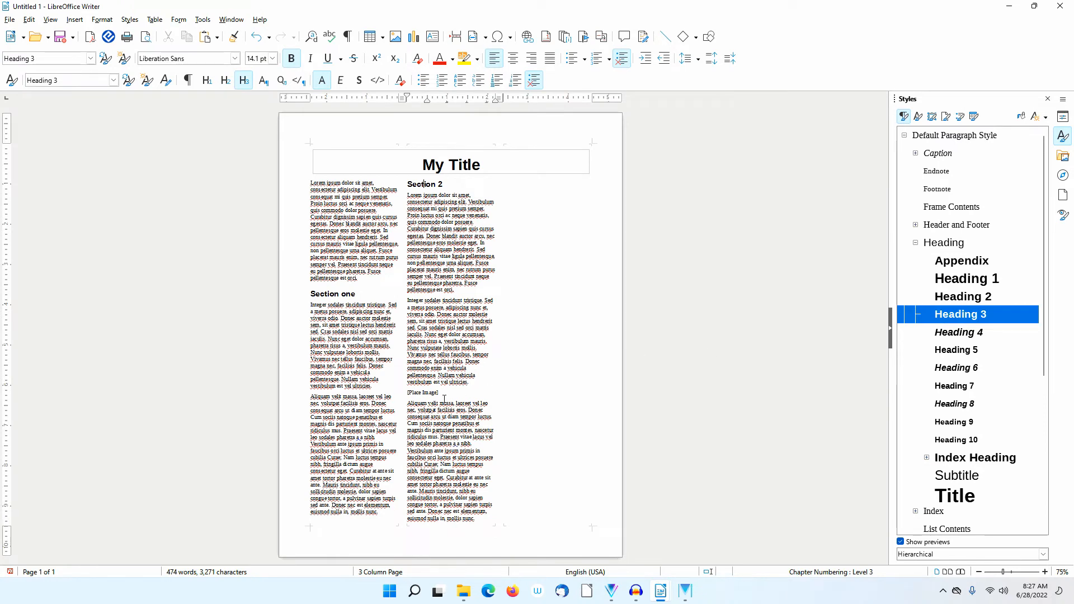
- Replace the "[Place Image]" placeholder in the second column with the photo of the woman in a blue jacket
drag(441, 394, 407, 392)
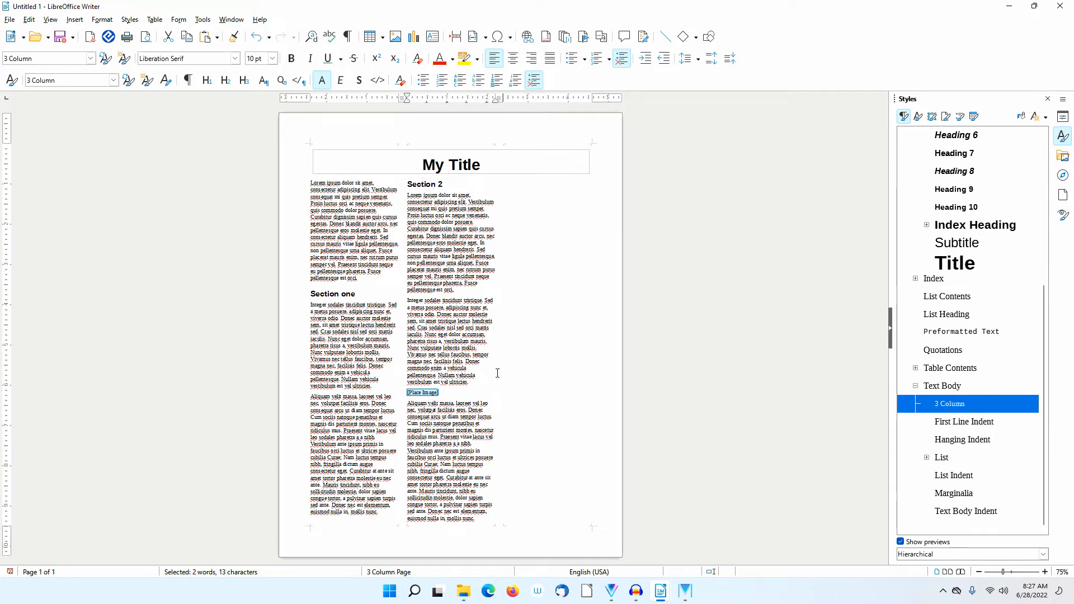
key(Delete)
click(78, 21)
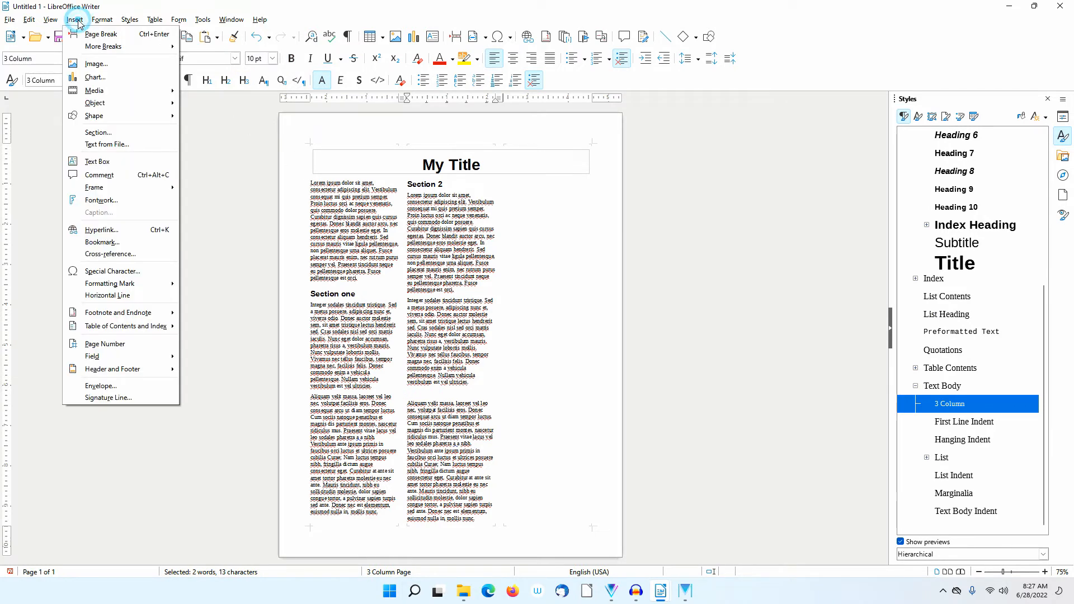
click(104, 64)
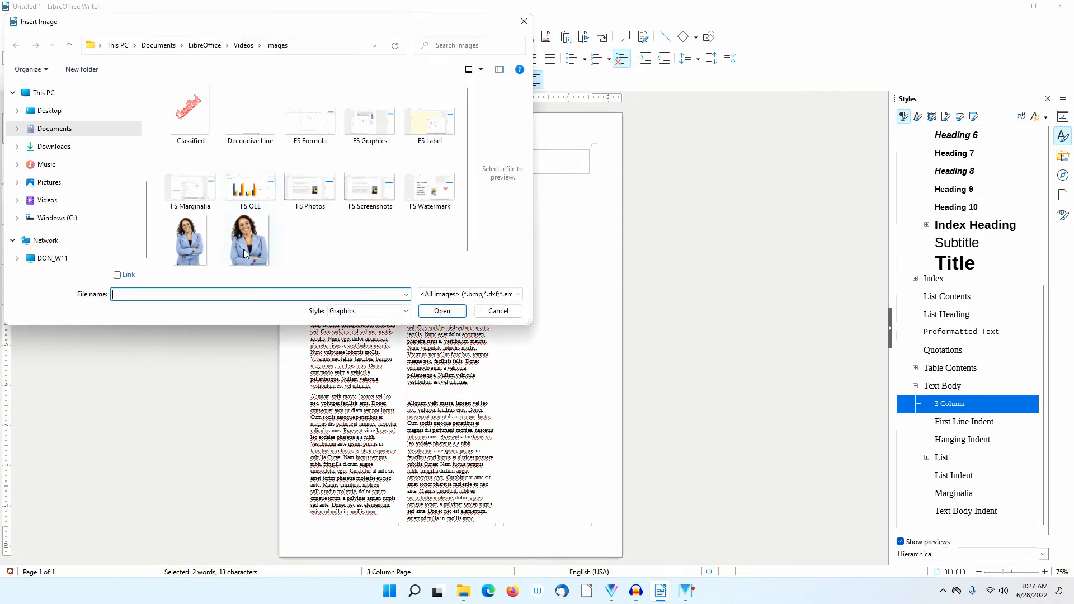
click(243, 249)
click(445, 314)
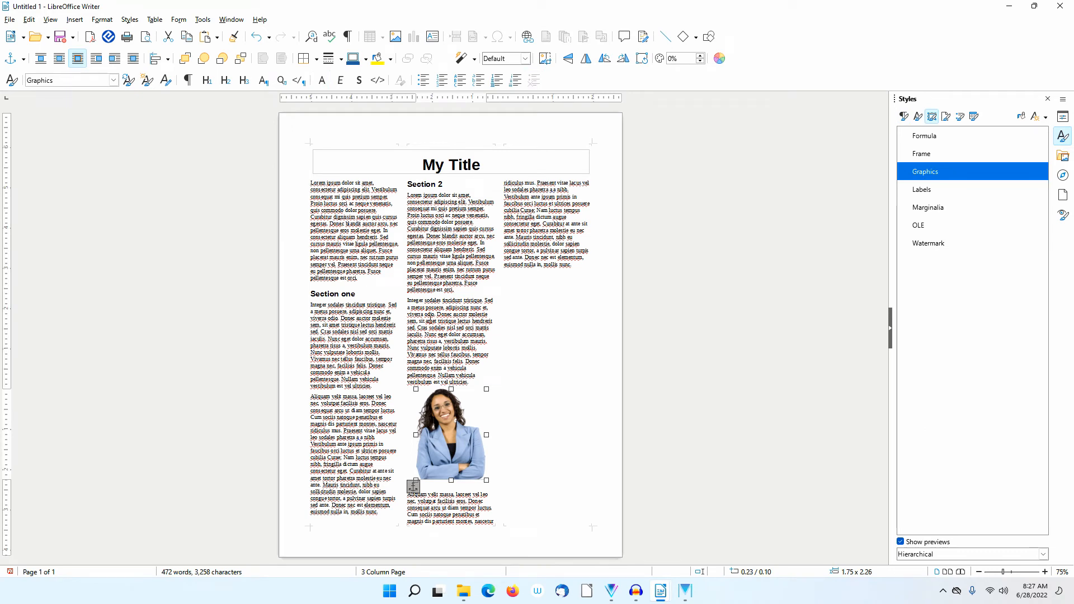
click(494, 445)
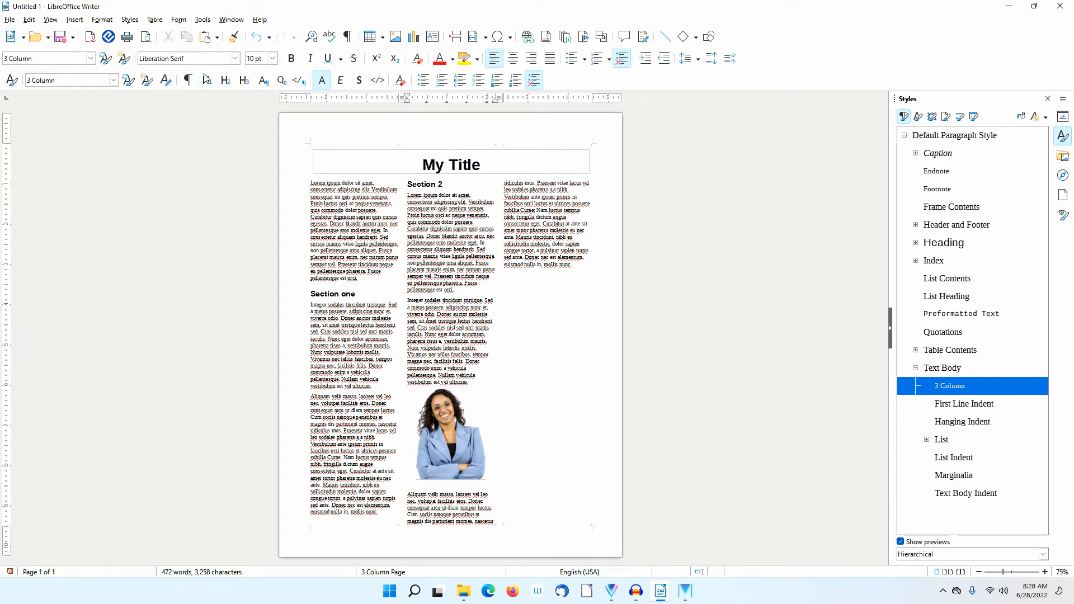
- Check in print preview, enlarged to 150%, how the text lines align across the three columns, and return to editing
click(149, 40)
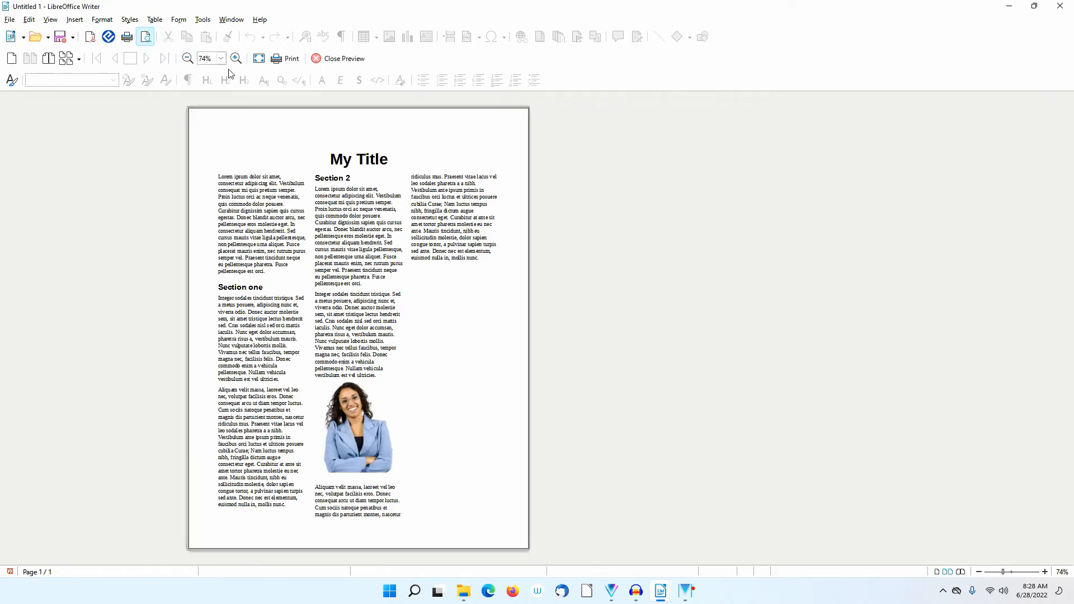
click(237, 59)
click(237, 58)
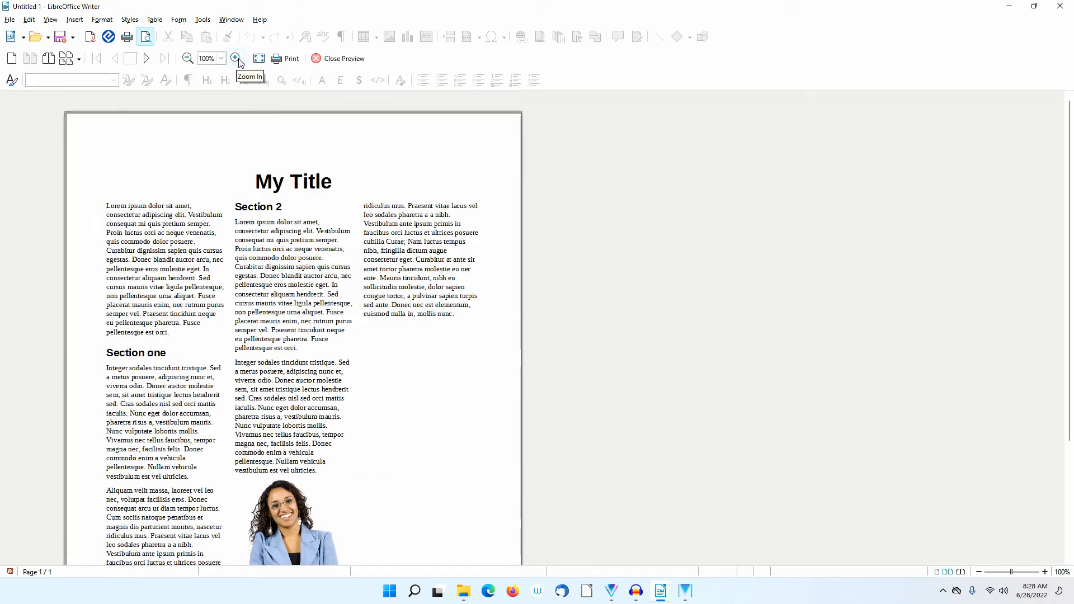
click(238, 59)
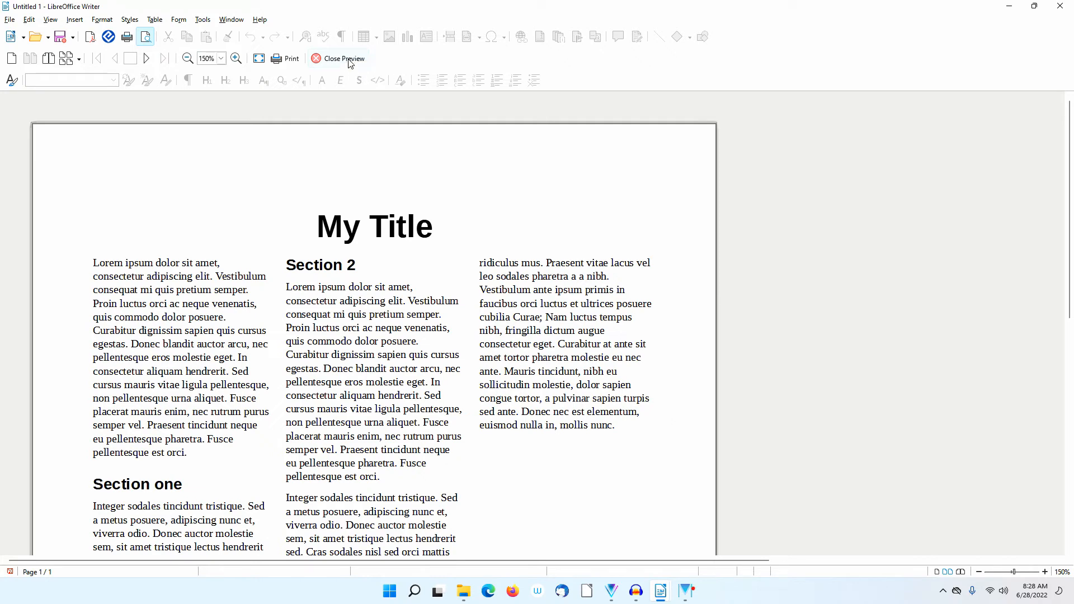
click(342, 58)
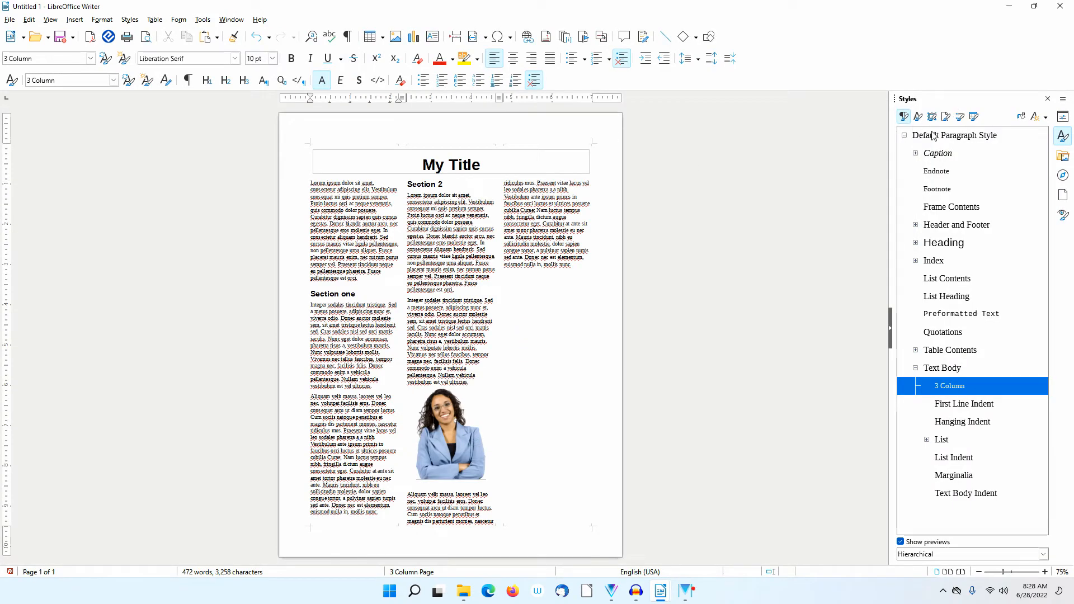
- Modify the 3 Column Page style to use page line-spacing with Text Body as the reference style
click(946, 116)
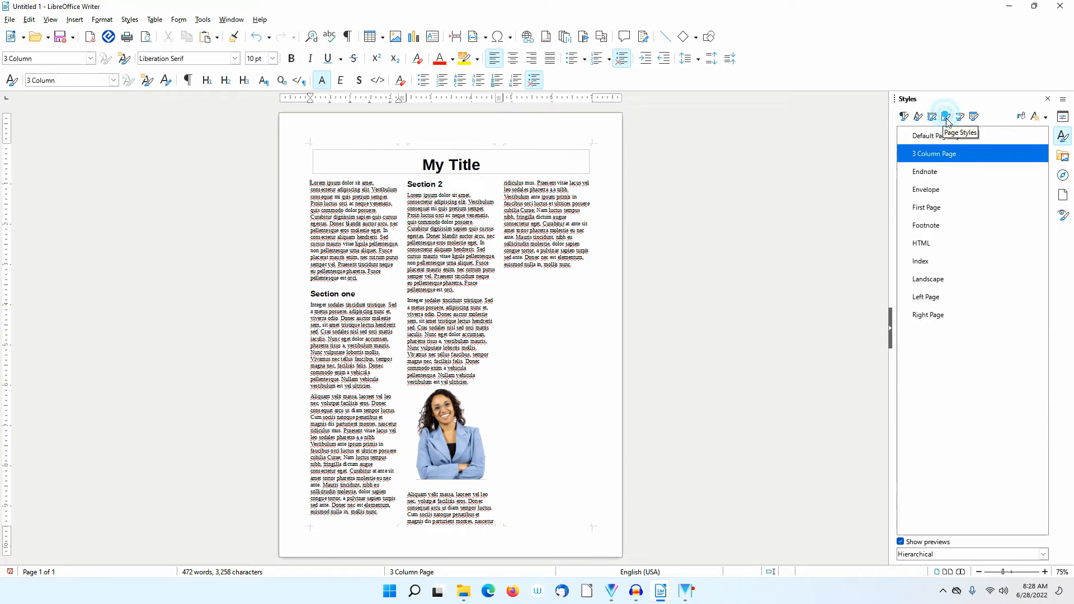
right_click(956, 156)
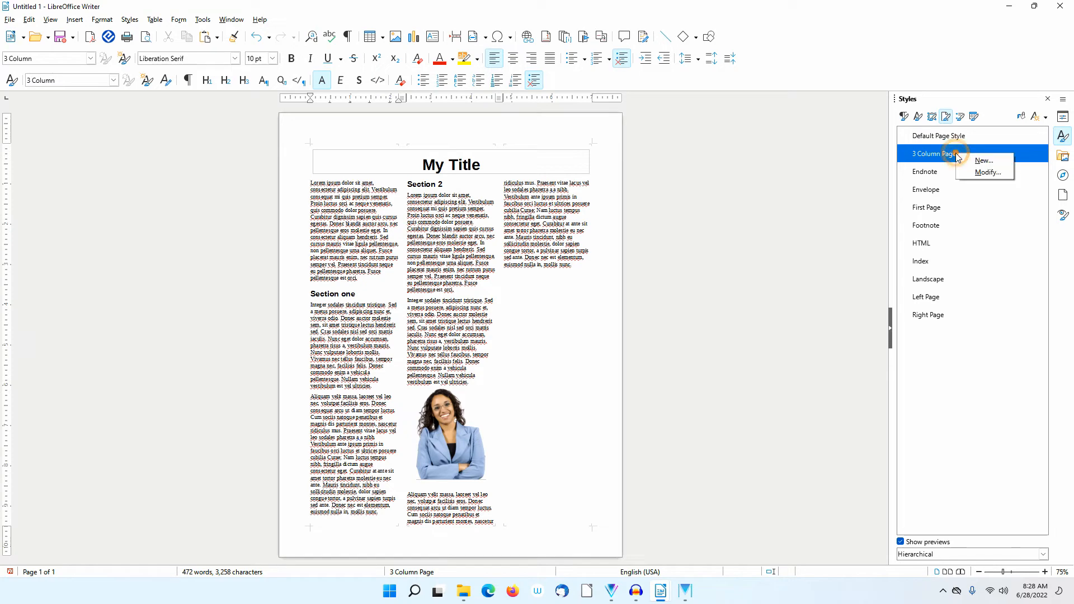
click(988, 171)
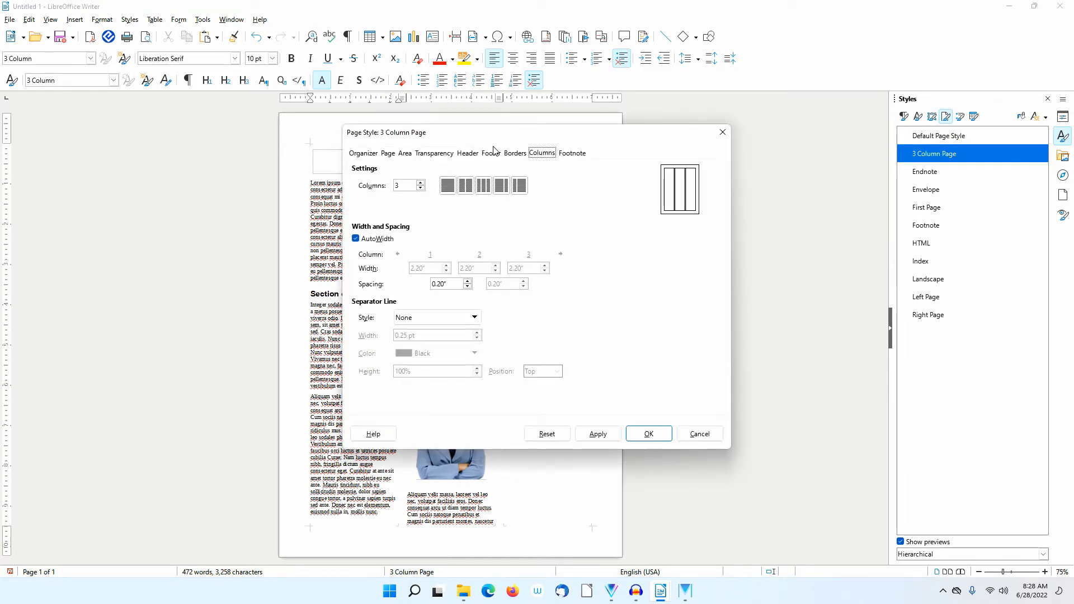
click(388, 153)
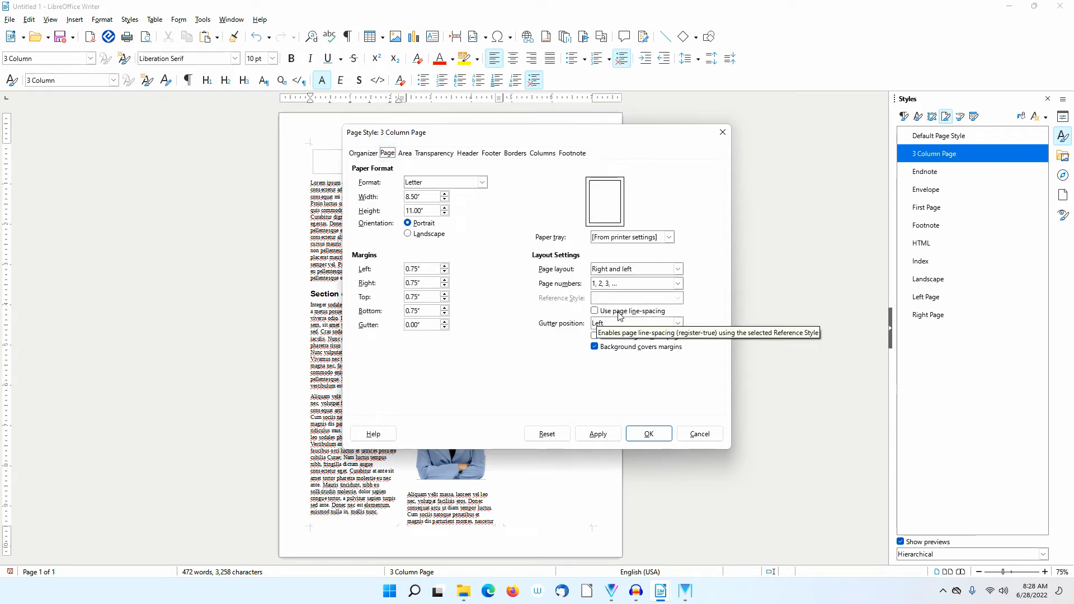
click(594, 312)
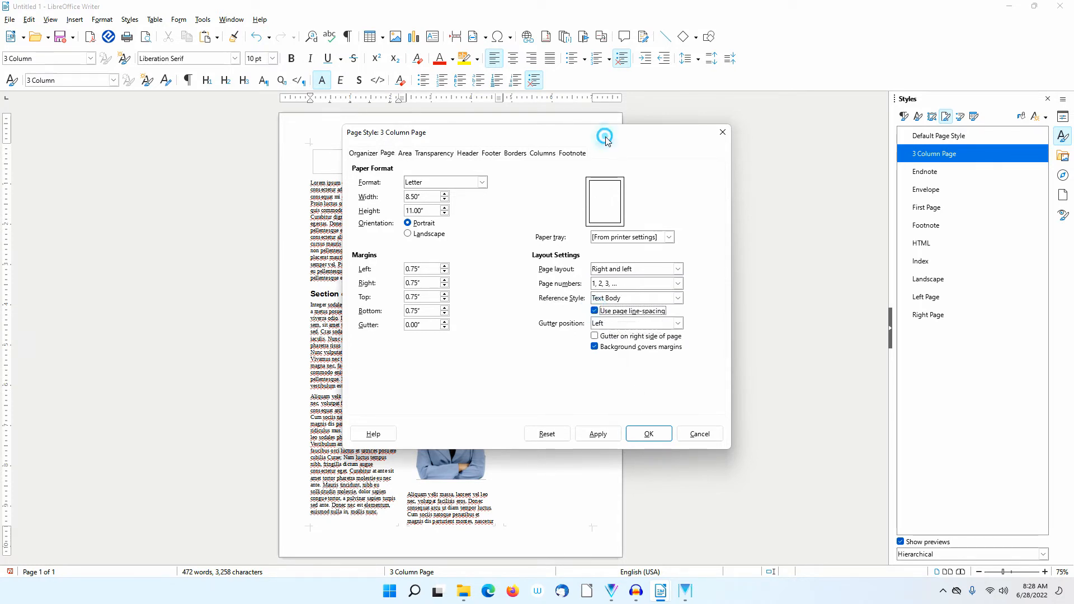
drag(607, 140, 708, 201)
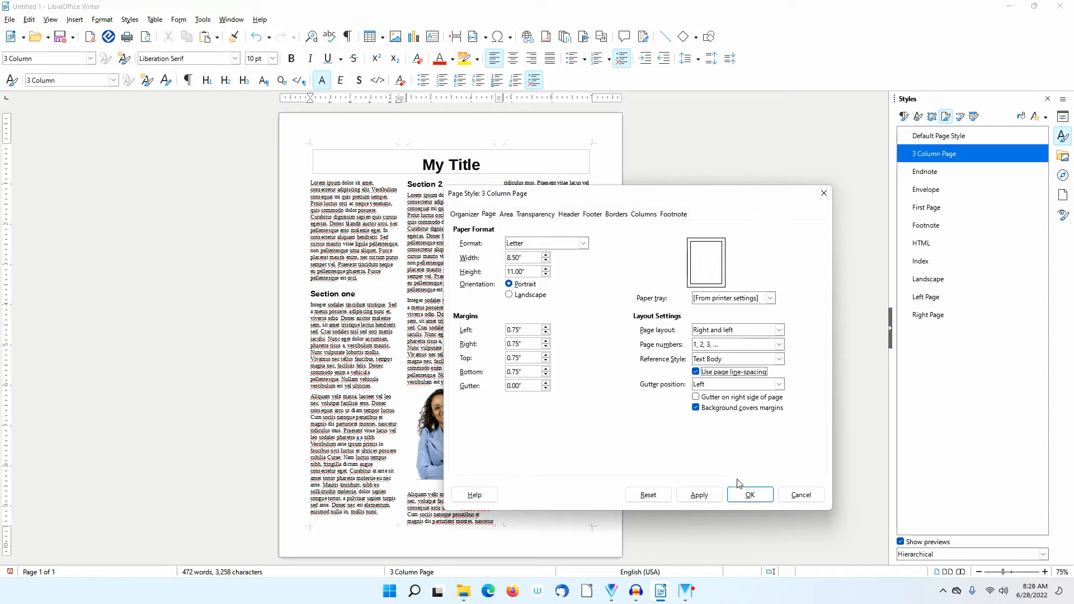
click(750, 495)
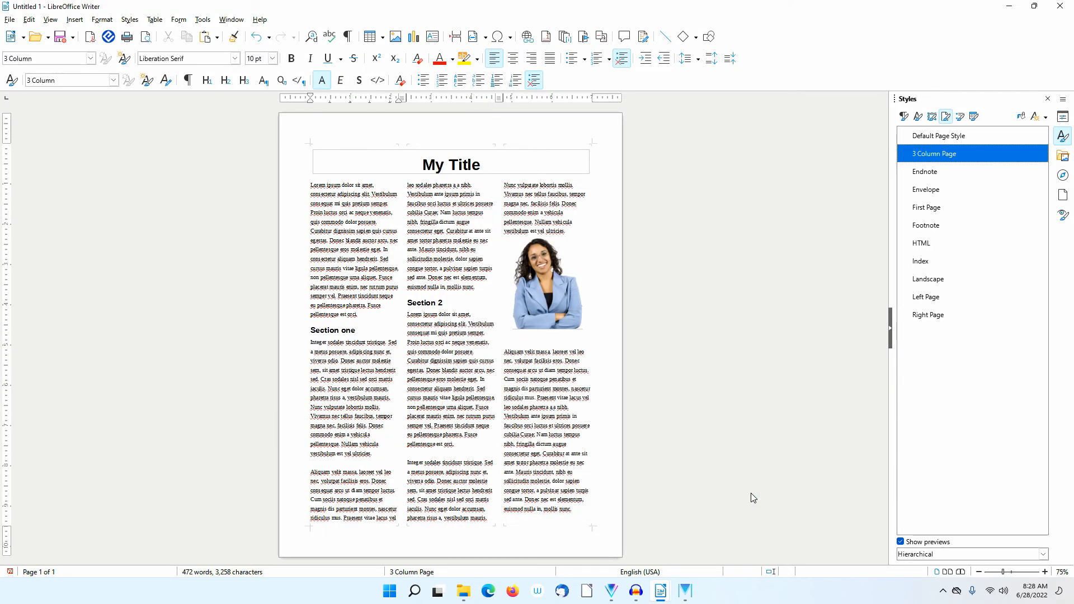
- Review the page line-spacing option in the 3 Column paragraph style's indents and spacing settings, leaving it activated
click(904, 117)
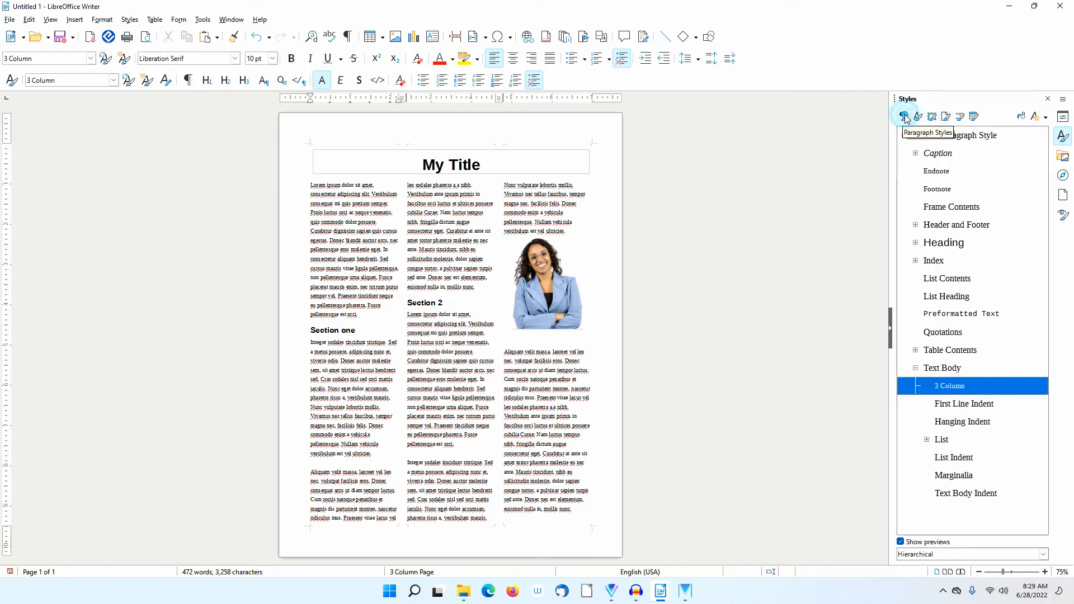
right_click(950, 386)
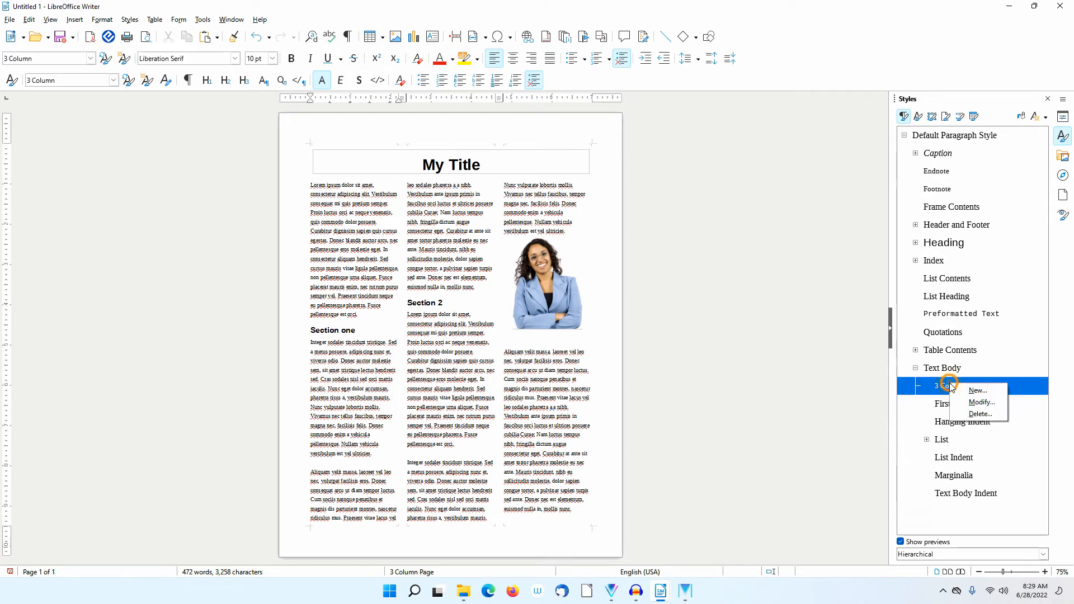
click(978, 402)
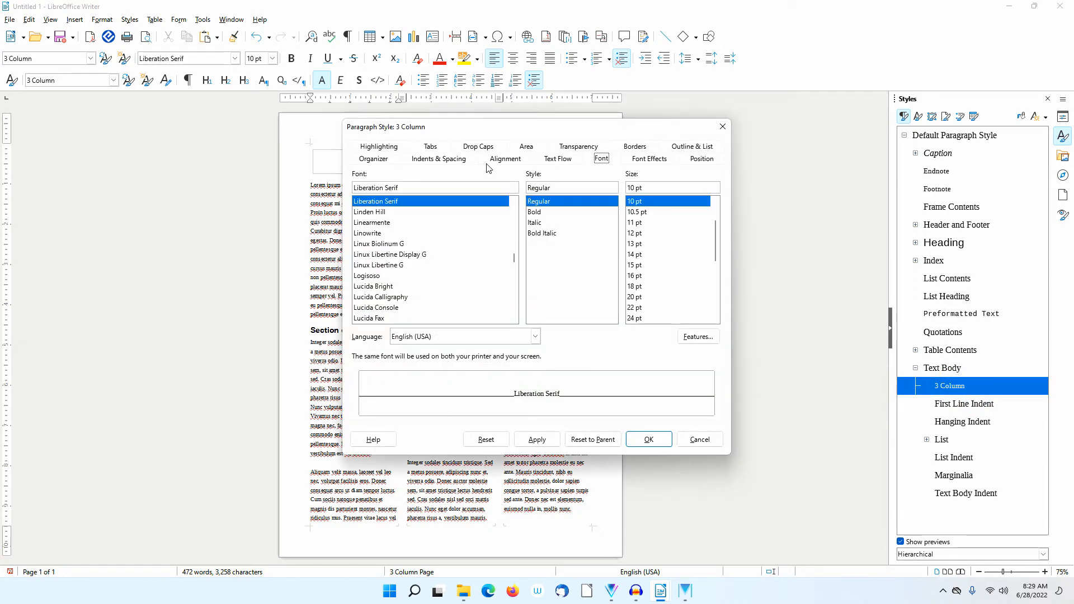
click(426, 160)
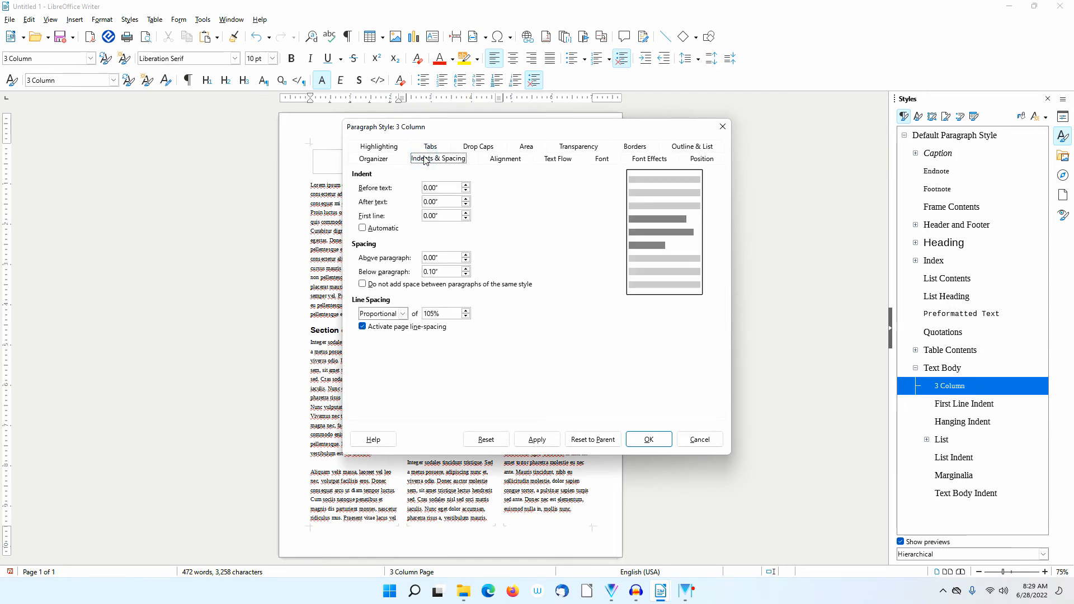
click(363, 327)
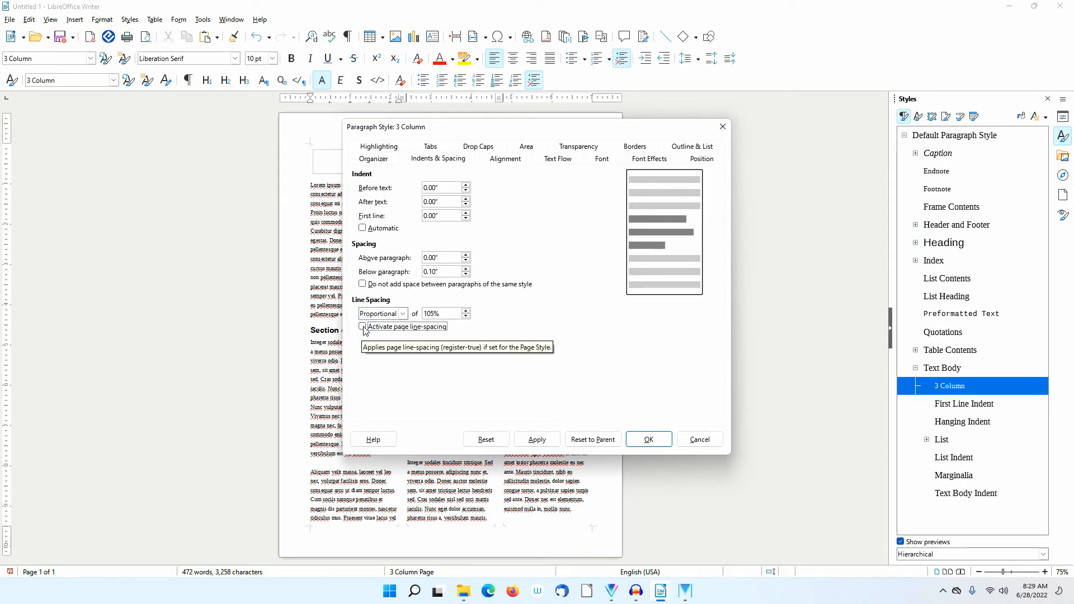
click(363, 328)
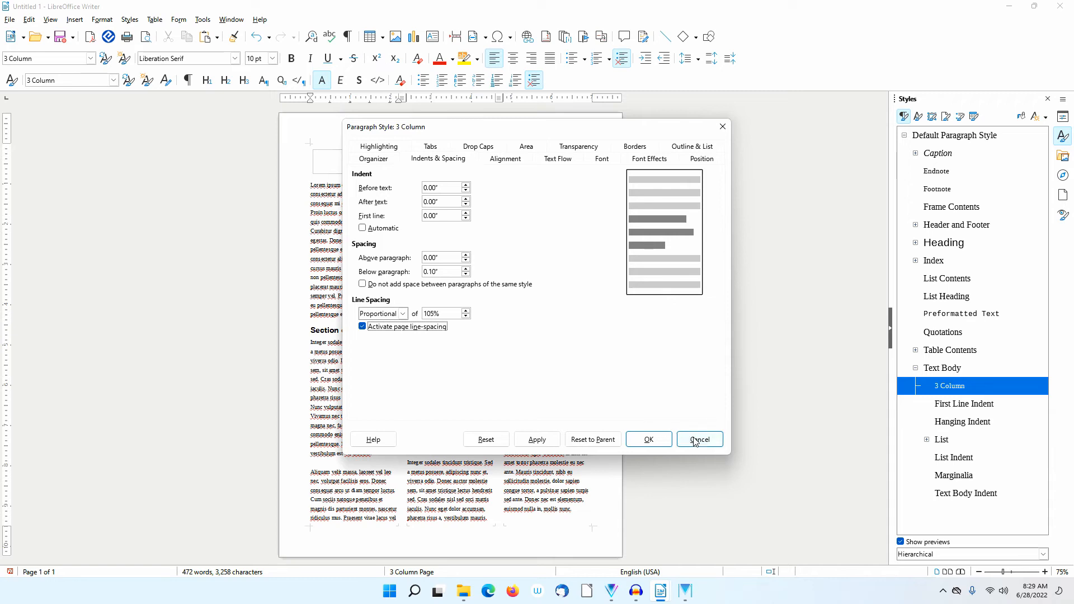
click(666, 439)
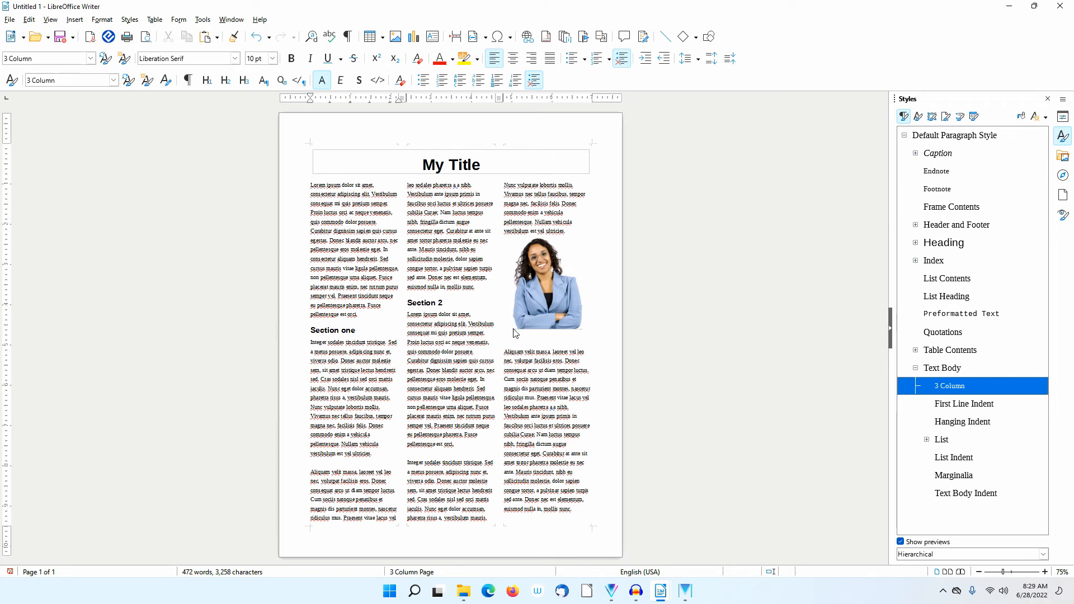
- Show formatting marks and delete the empty paragraph beneath the woman's photo in the third column
click(51, 20)
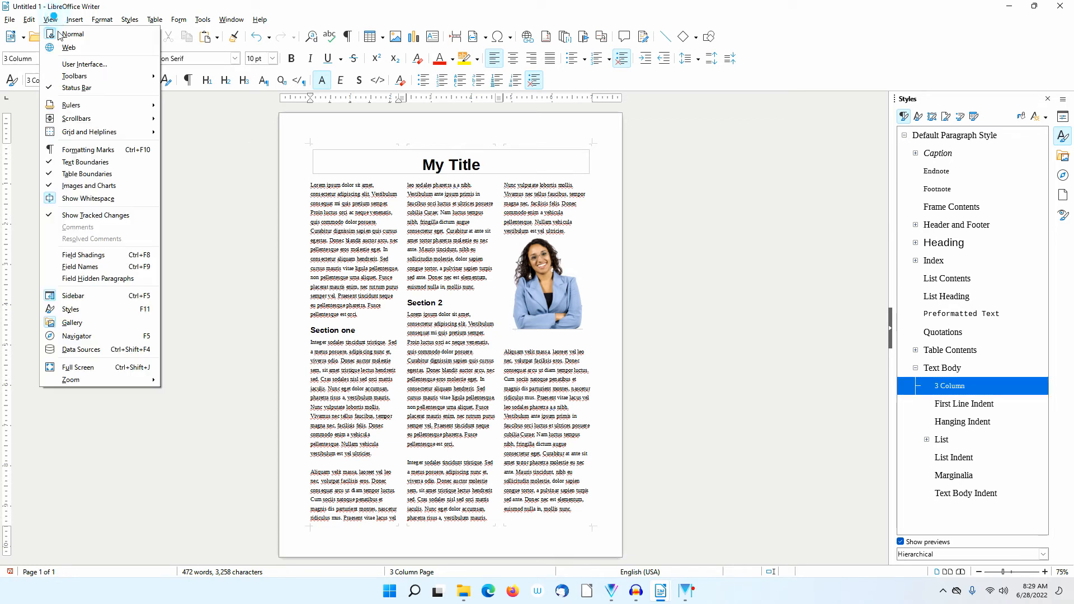
click(96, 150)
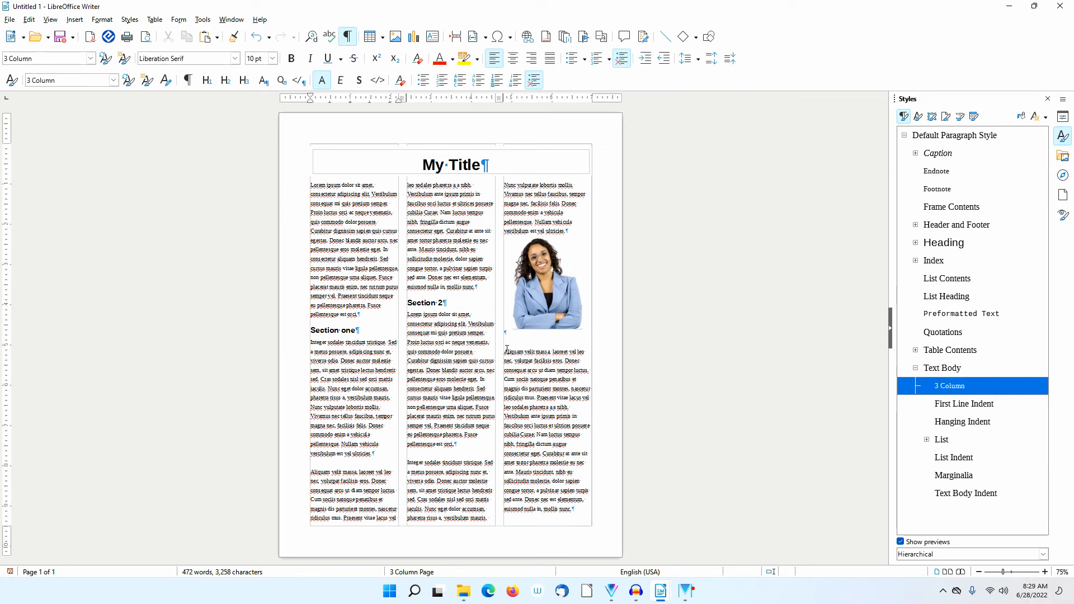
click(590, 307)
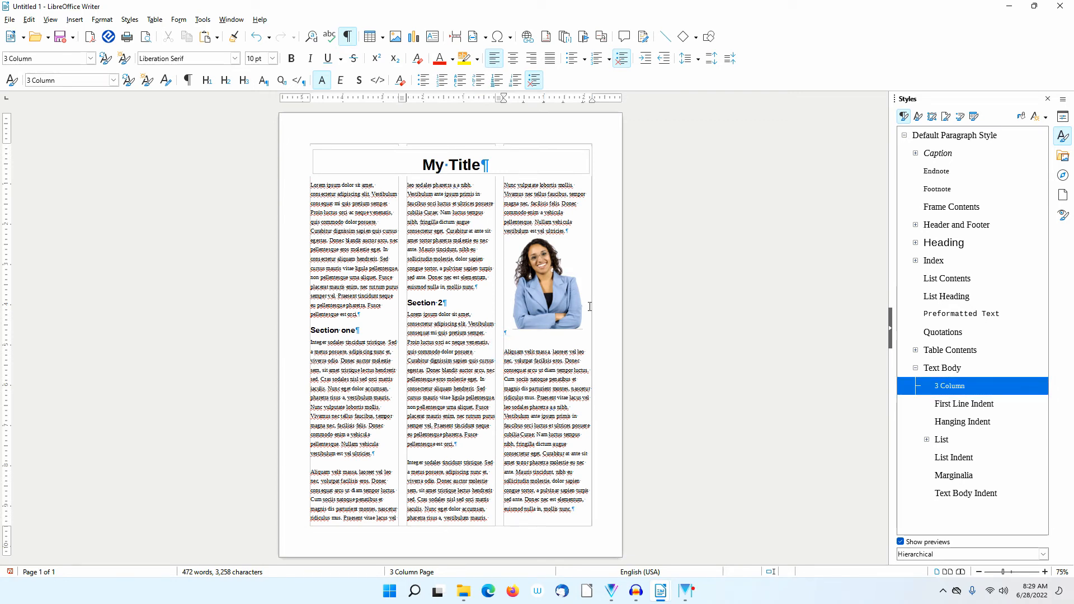
key(Delete)
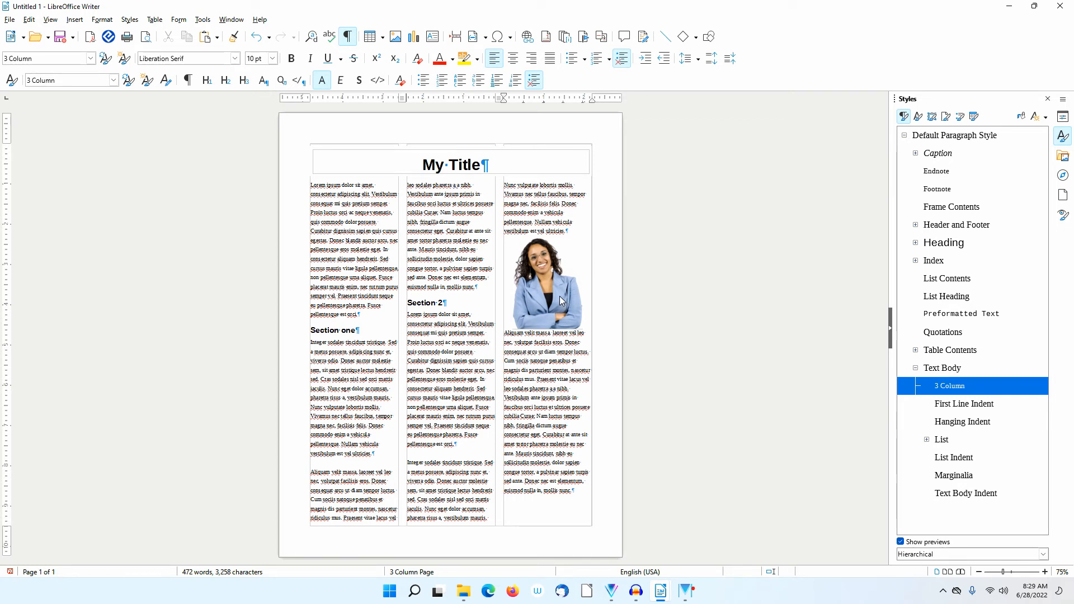
- Set the bottom wrap spacing of the photo's Graphics frame style to 0.10" and check the page in print preview
click(559, 296)
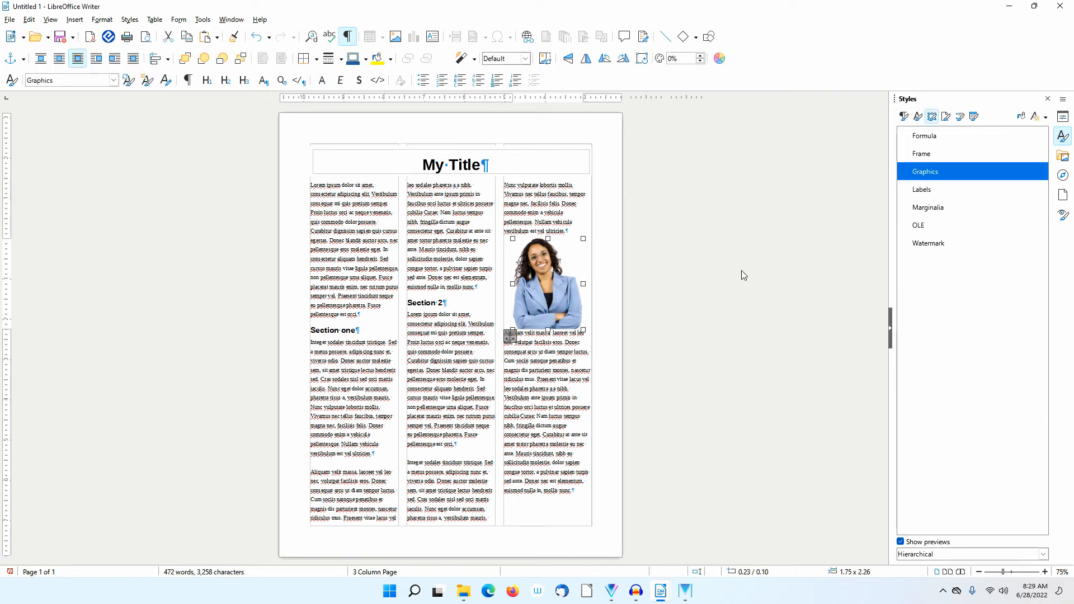
right_click(952, 171)
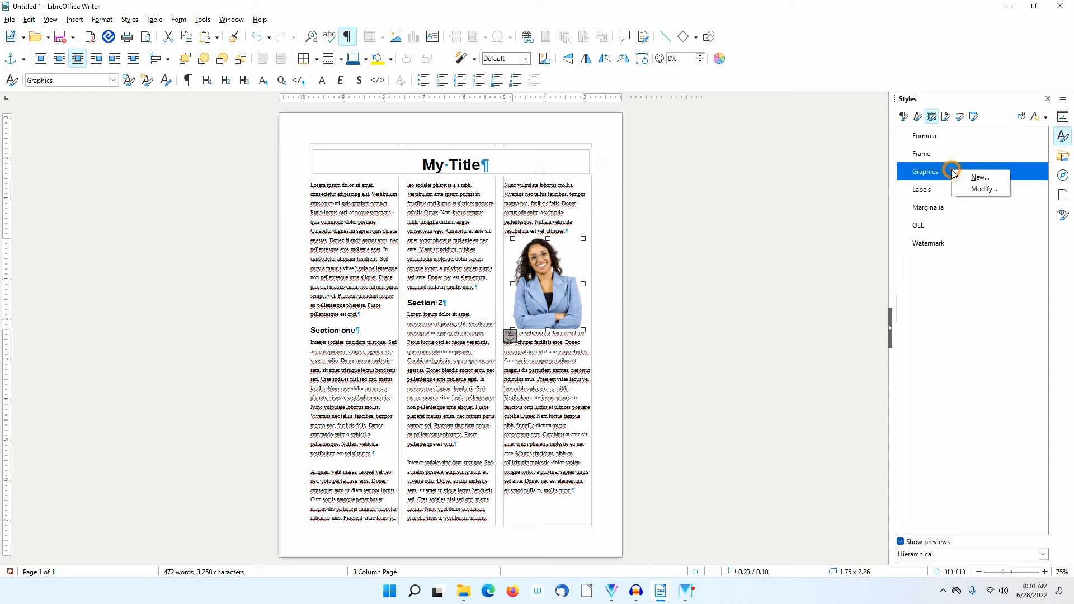
click(976, 189)
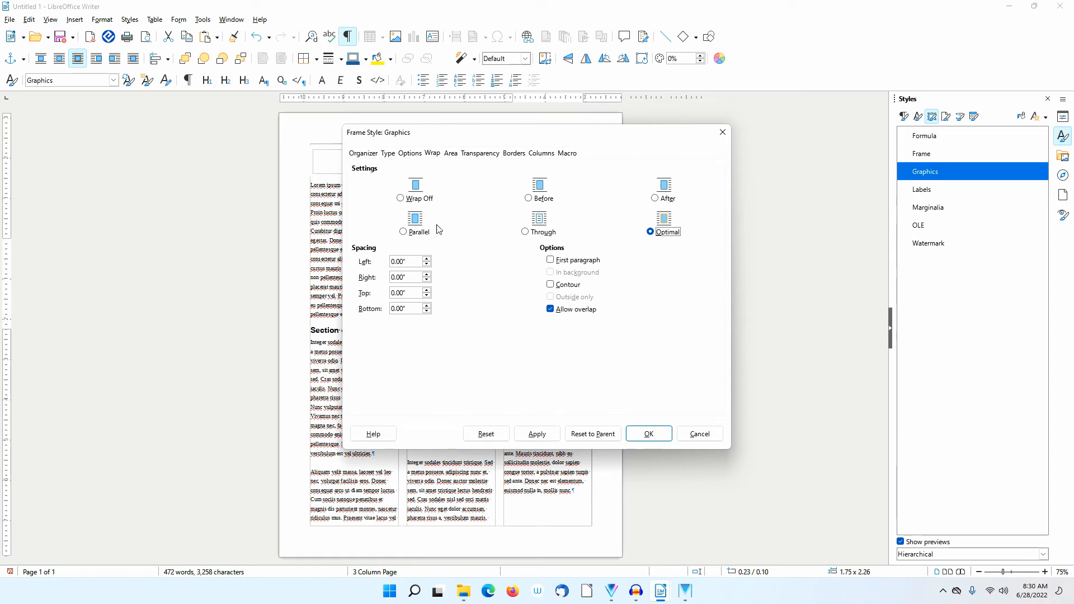
drag(412, 308, 373, 310)
text(0.10)
key(Tab)
click(537, 434)
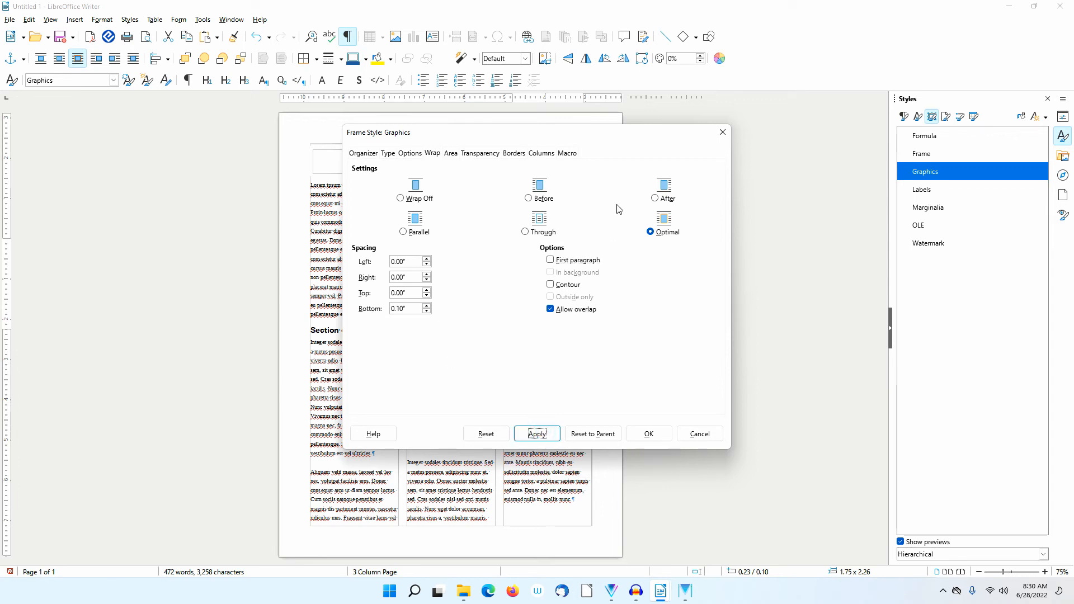
drag(609, 132, 768, 200)
click(810, 502)
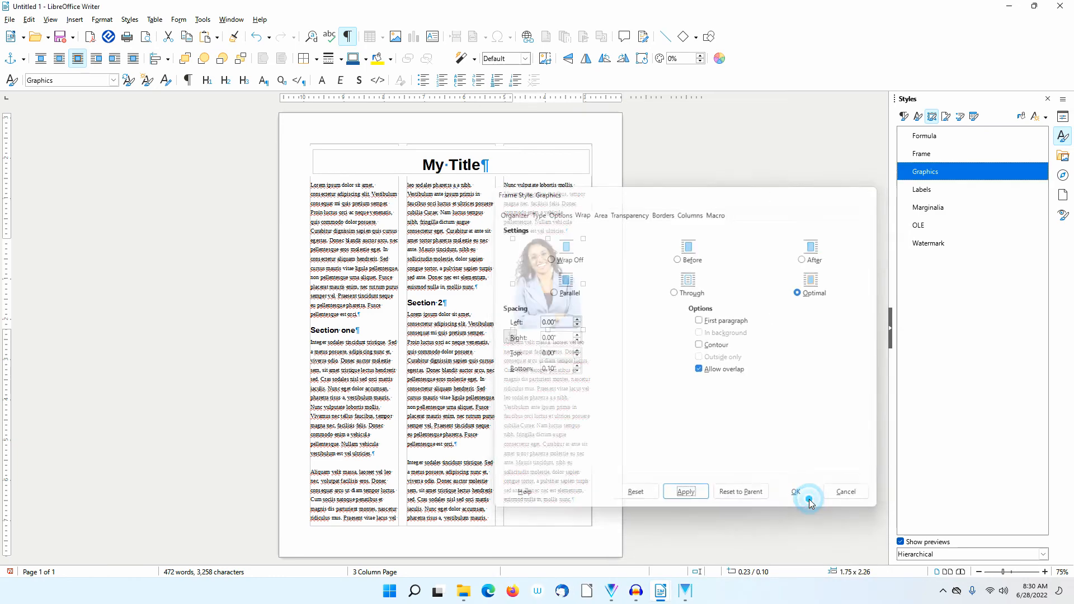
click(146, 37)
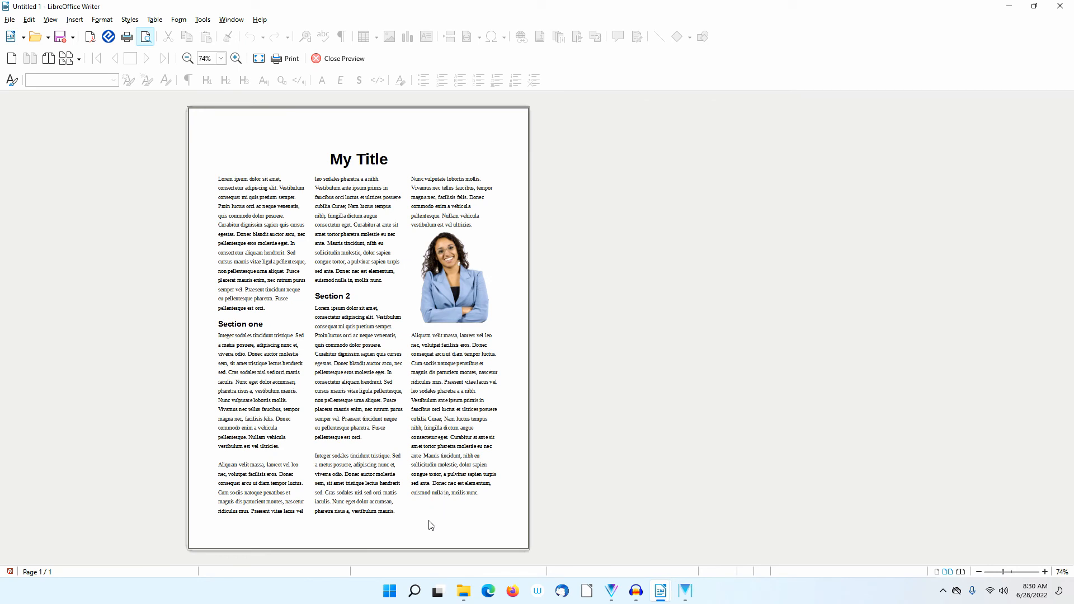
click(350, 59)
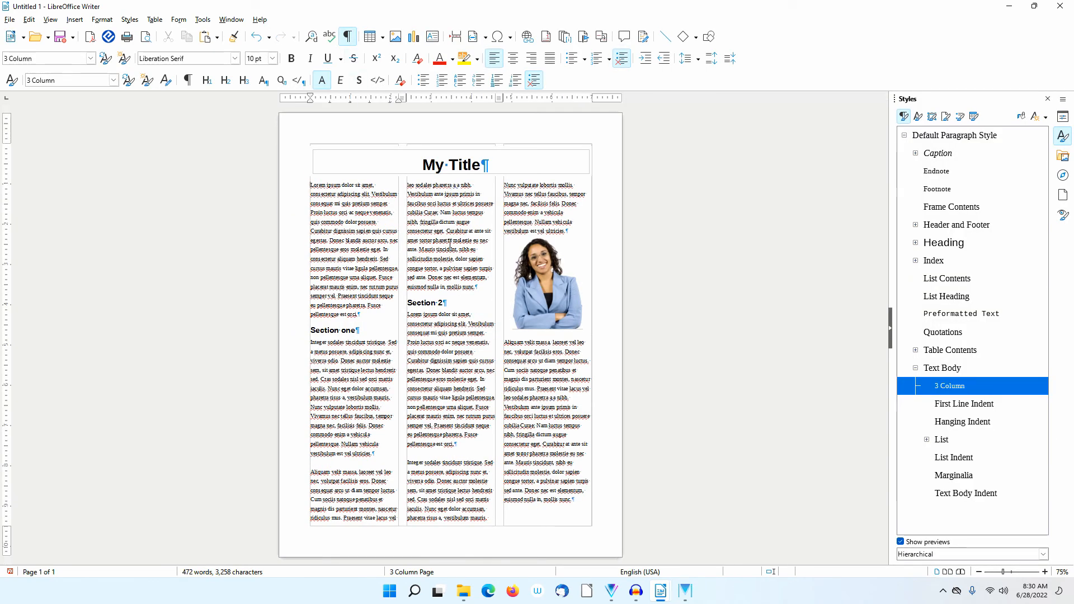
- Set the 3 Column Page style's top margin to 0.85" and view the page in print preview
click(946, 118)
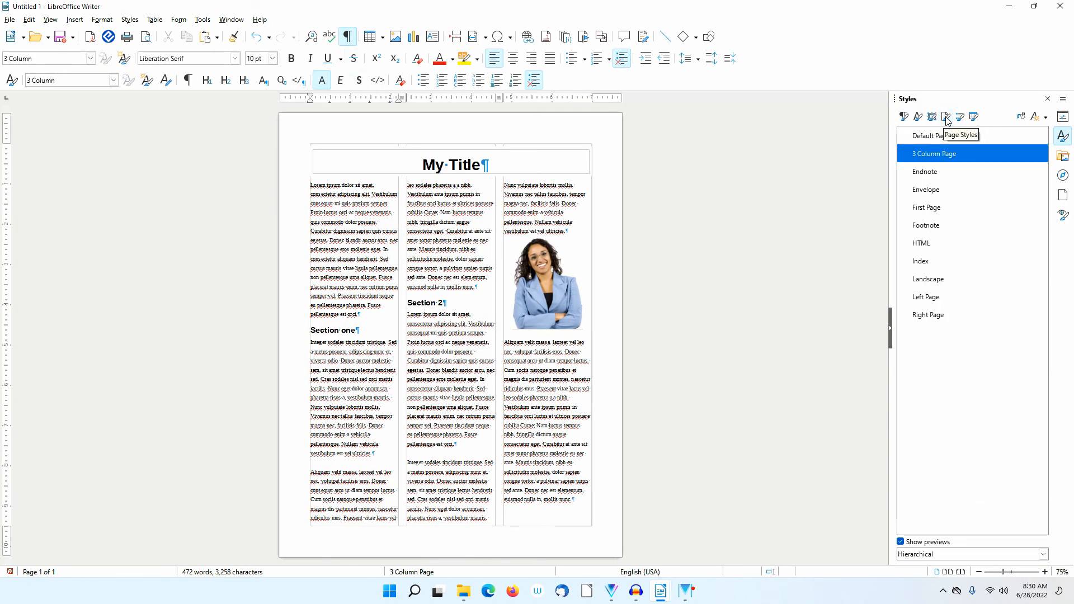
right_click(940, 153)
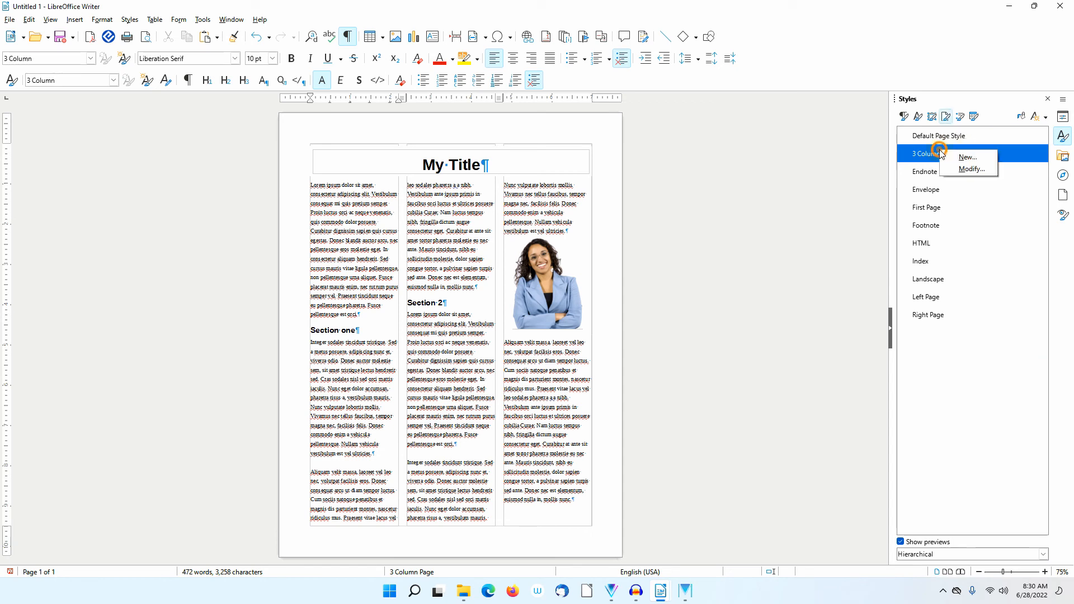
click(963, 168)
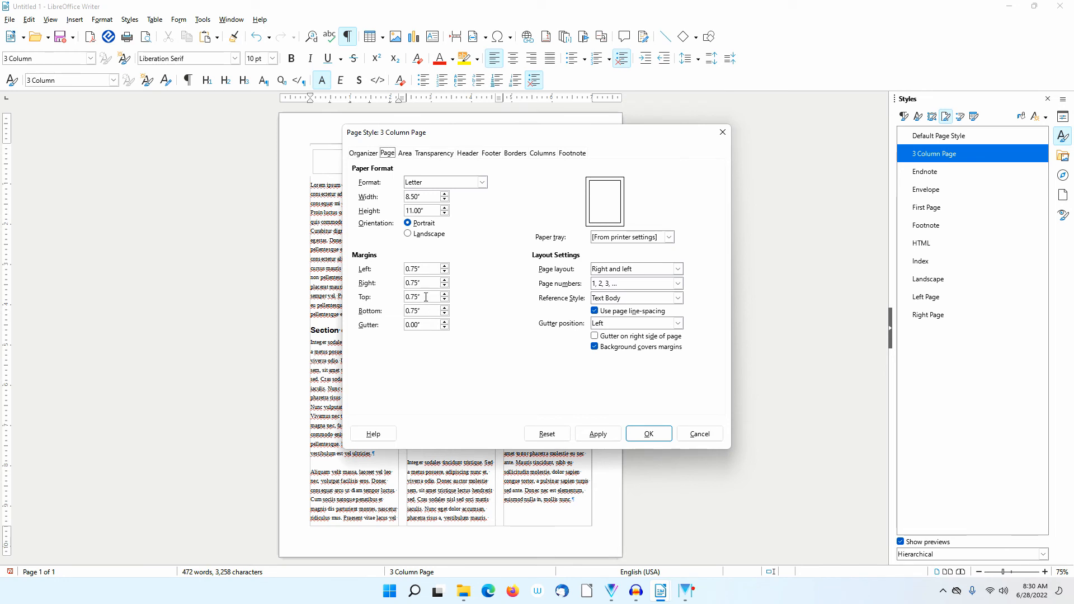
drag(423, 295, 403, 294)
text(1)
text(.85)
key(Tab)
drag(540, 132, 292, 189)
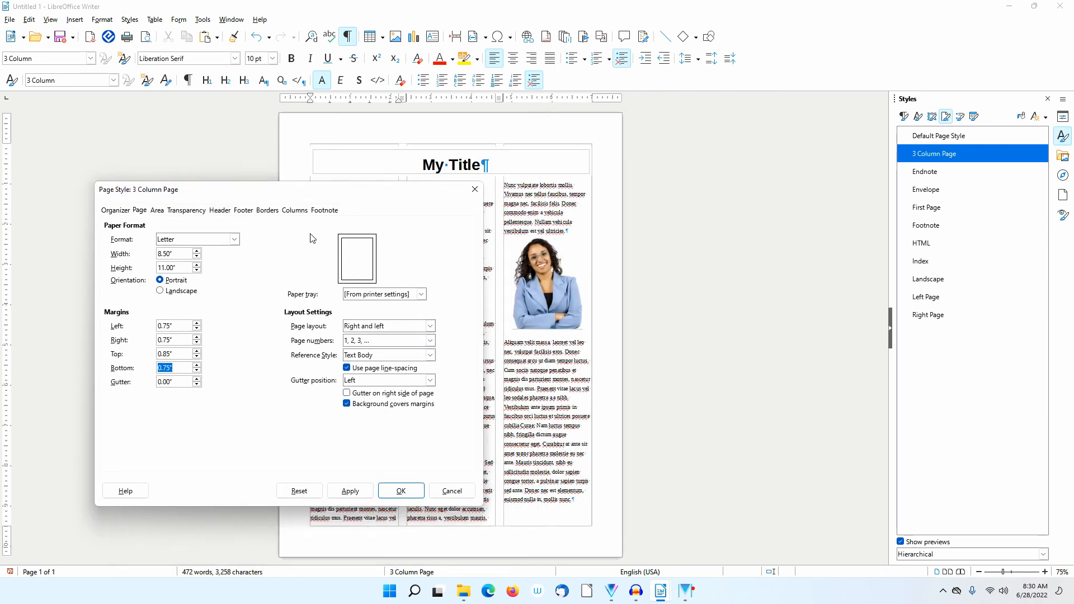
click(358, 491)
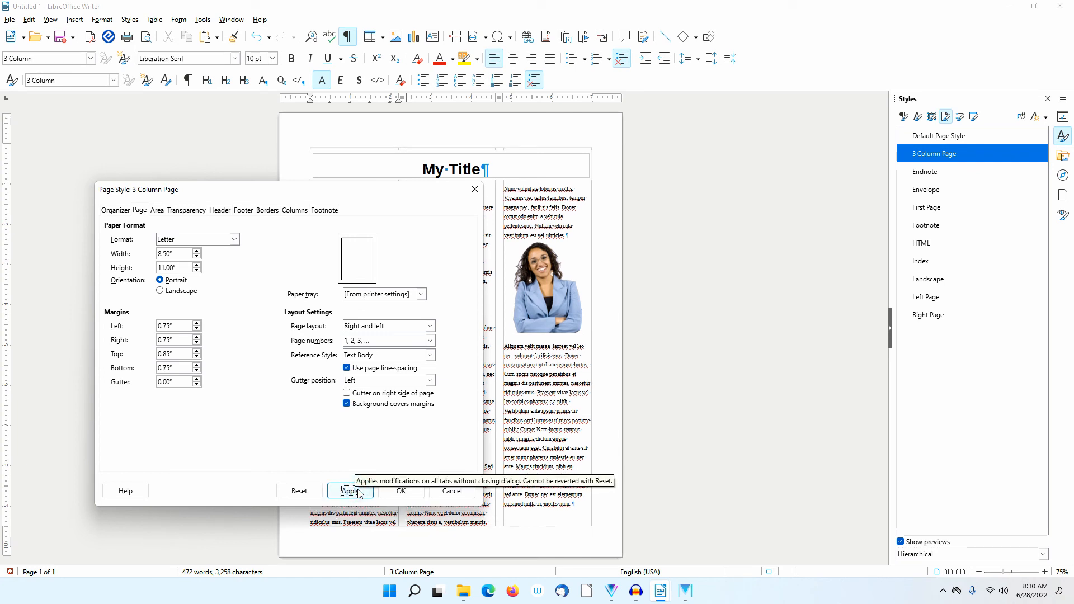
click(402, 491)
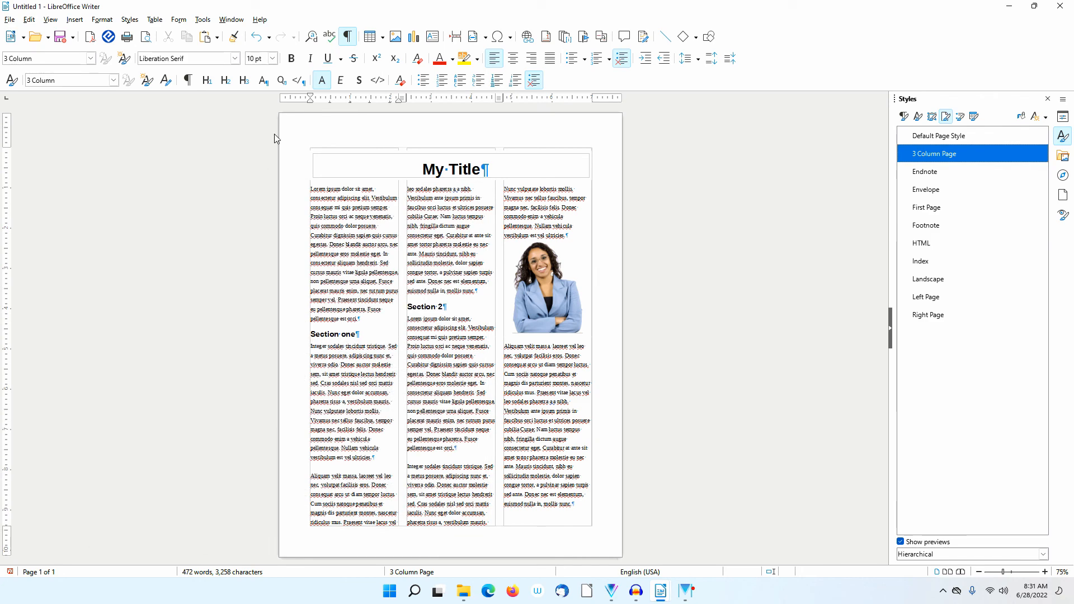
click(145, 36)
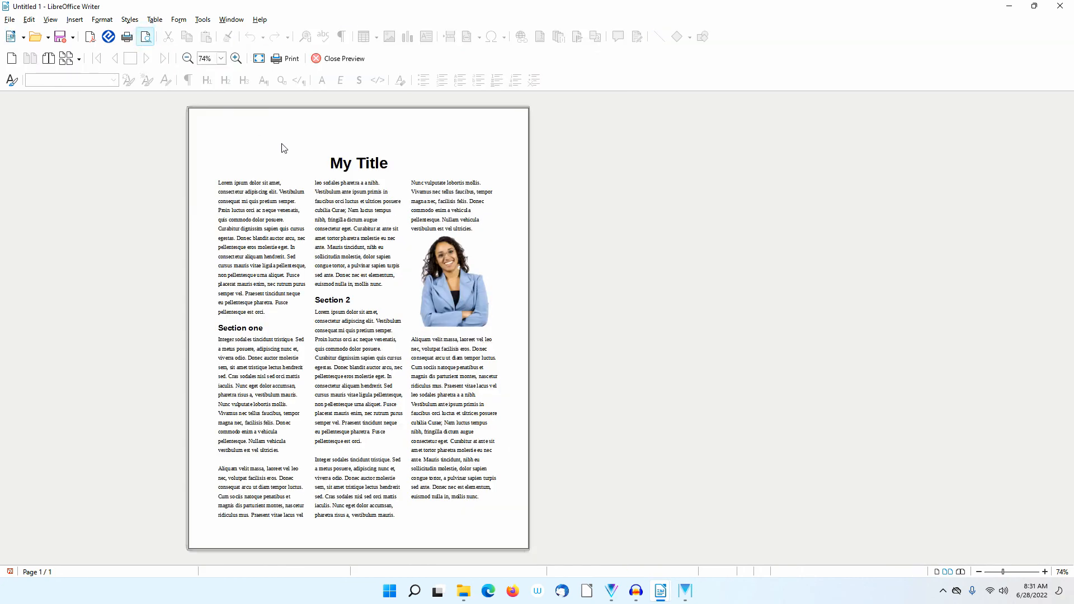